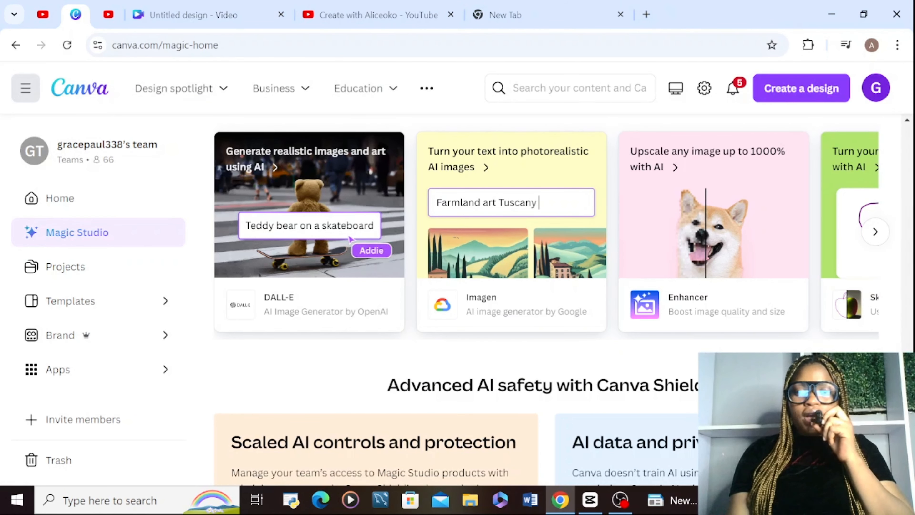
Look through the AI tools on the Magic Studio page, from Magic Design and Magic Write to the AI image generator apps.
scroll(912, 153, up, 15)
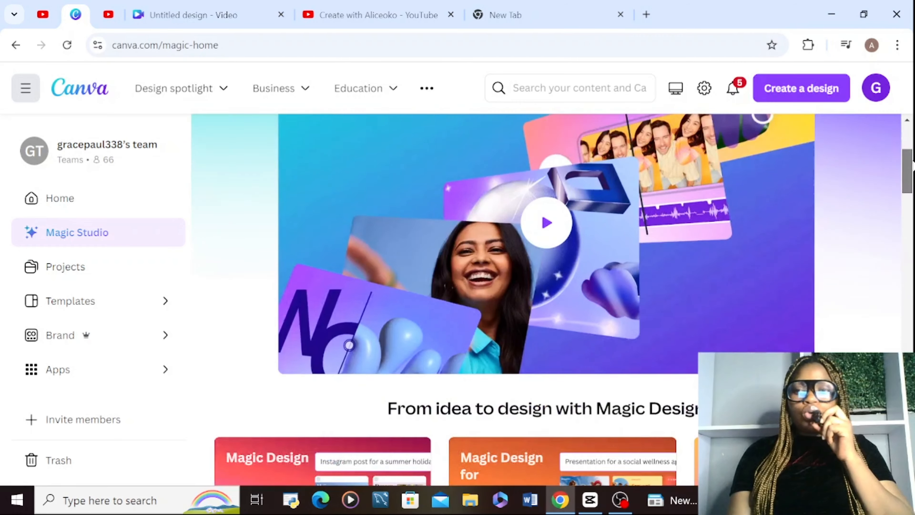
scroll(911, 153, down, 15)
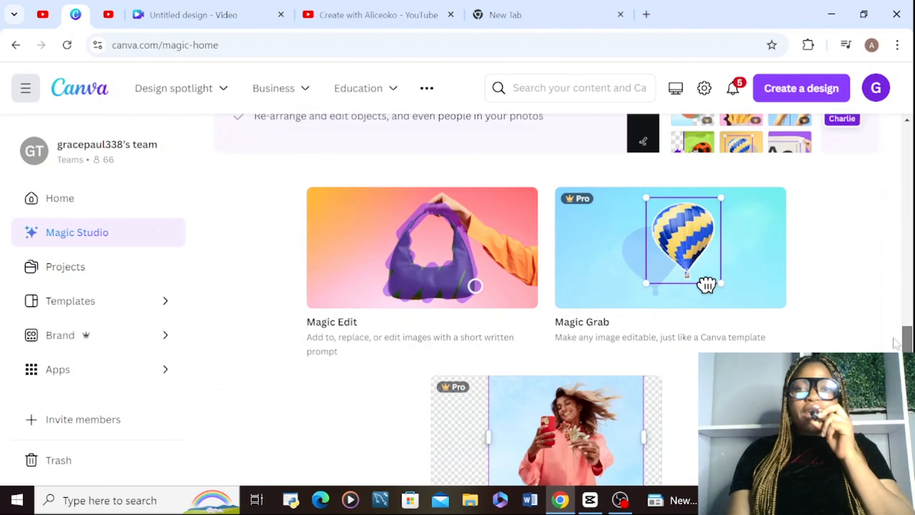
scroll(541, 299, down, 5)
scroll(540, 299, up, 15)
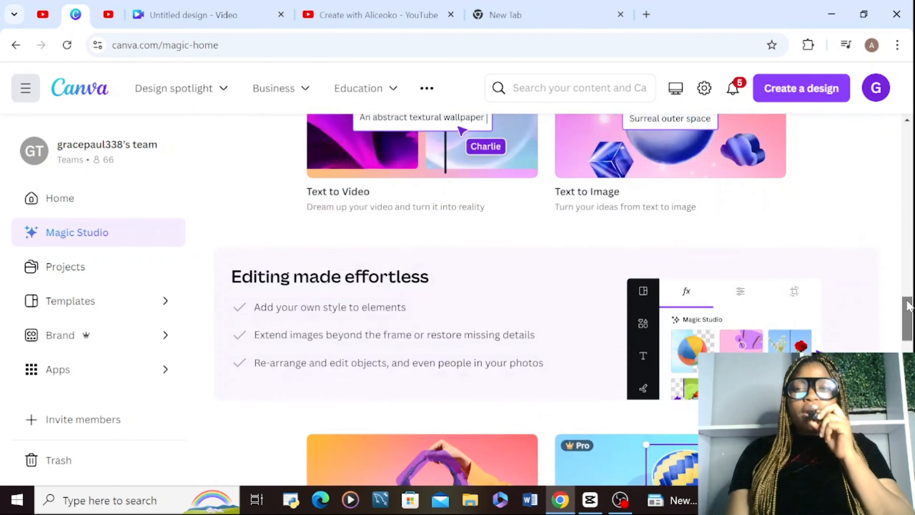
scroll(912, 220, up, 10)
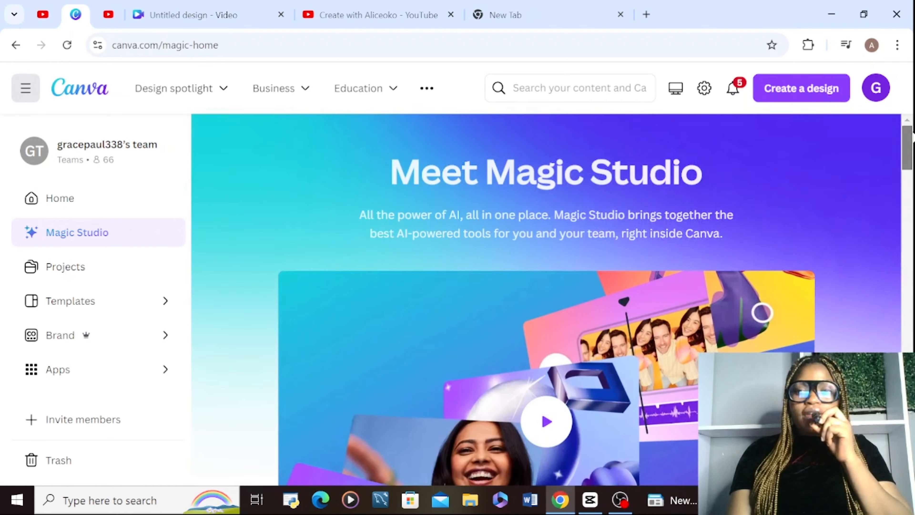
drag(911, 140, 912, 209)
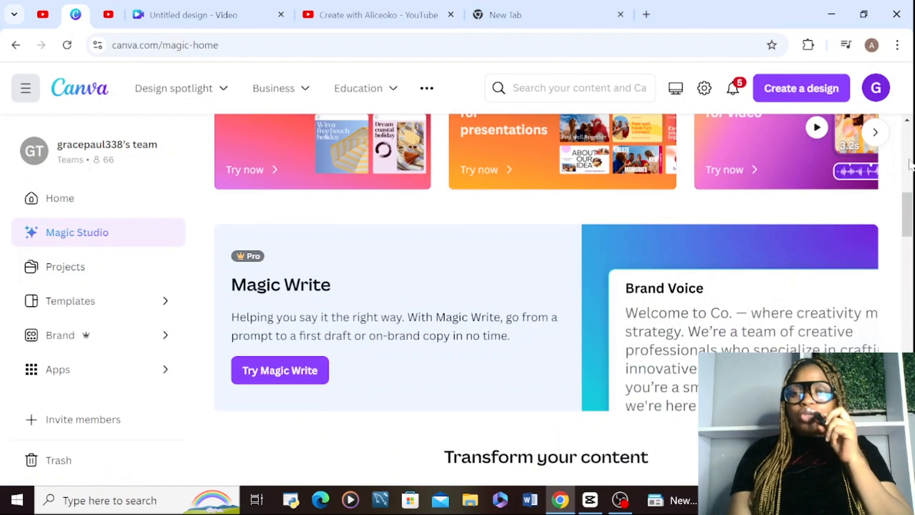
drag(911, 208, 911, 248)
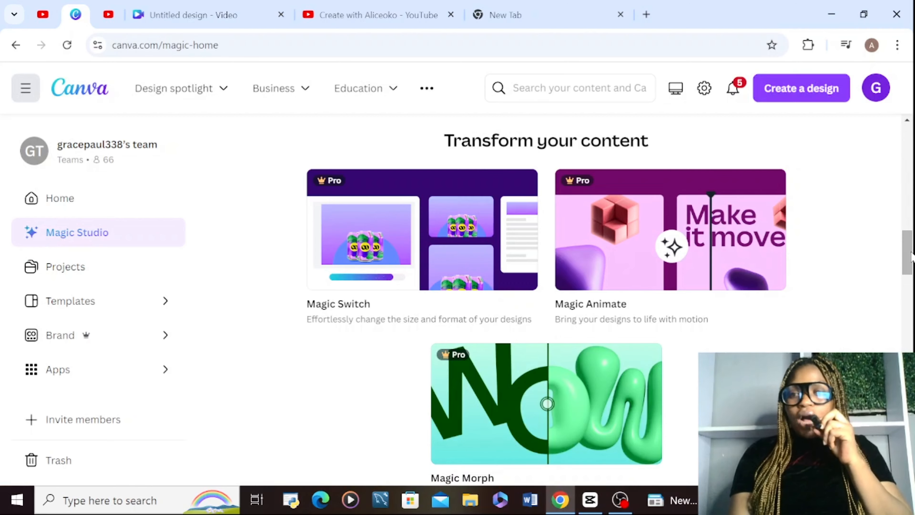
drag(911, 253, 899, 233)
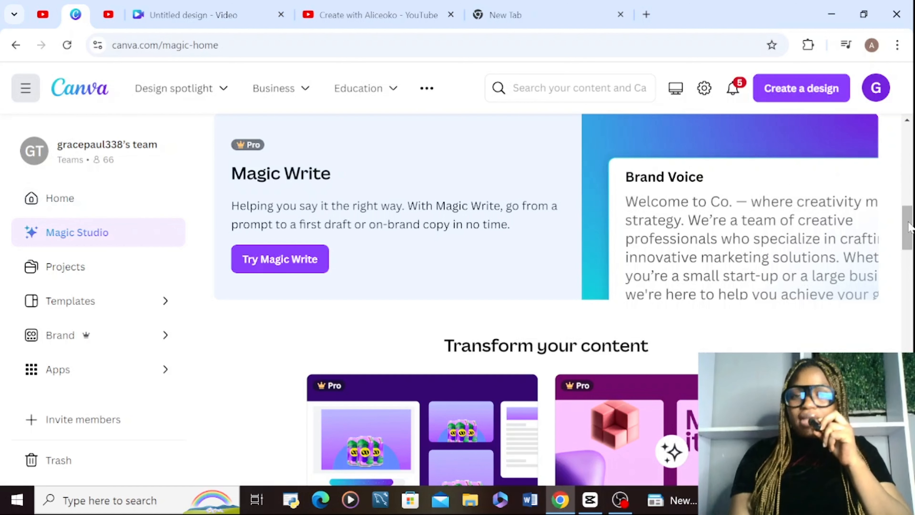
drag(908, 227, 912, 422)
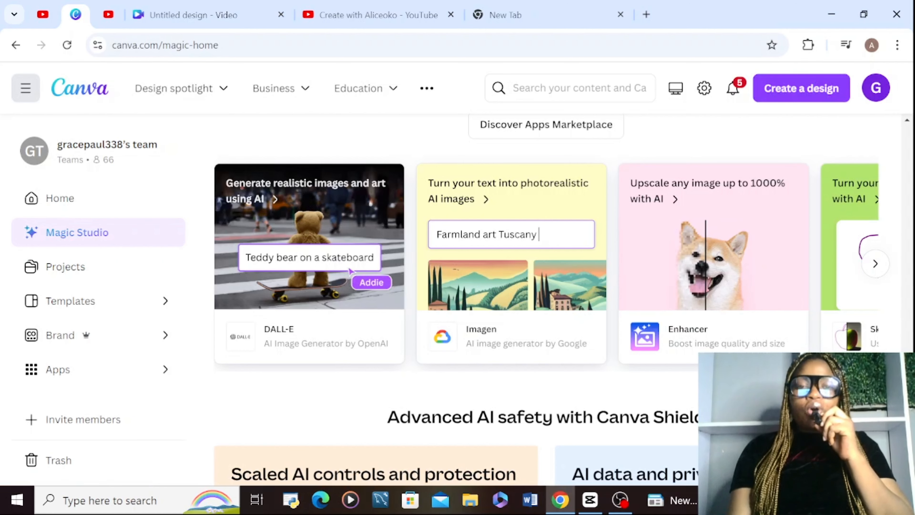
drag(912, 419, 912, 400)
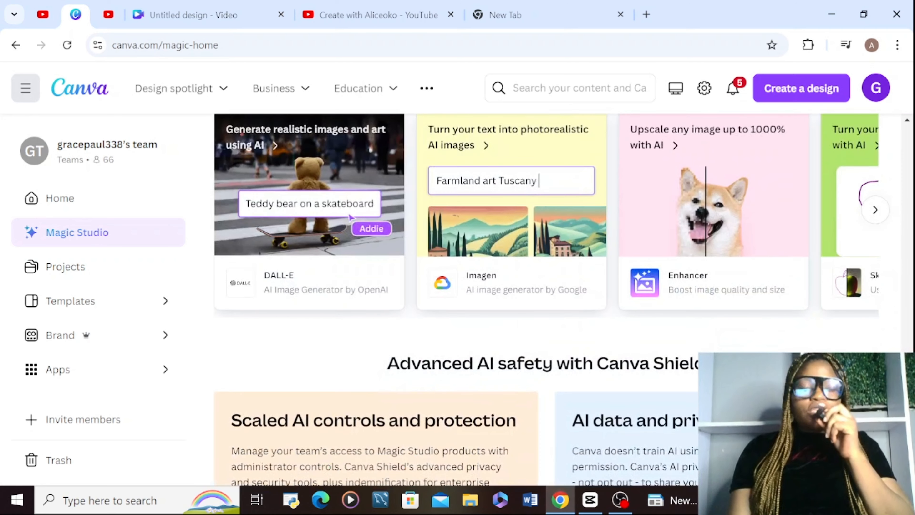
Open the DALL·E image generator in a new Video (1080p) design.
click(316, 164)
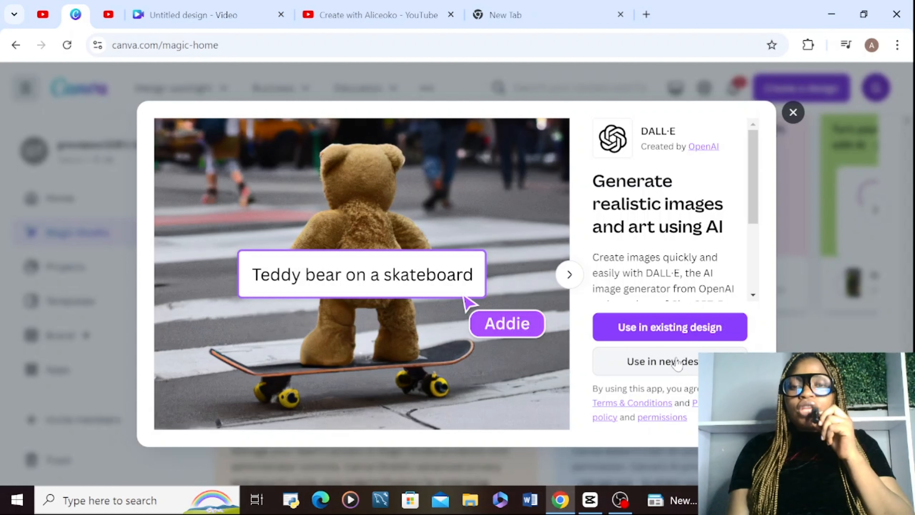
click(659, 364)
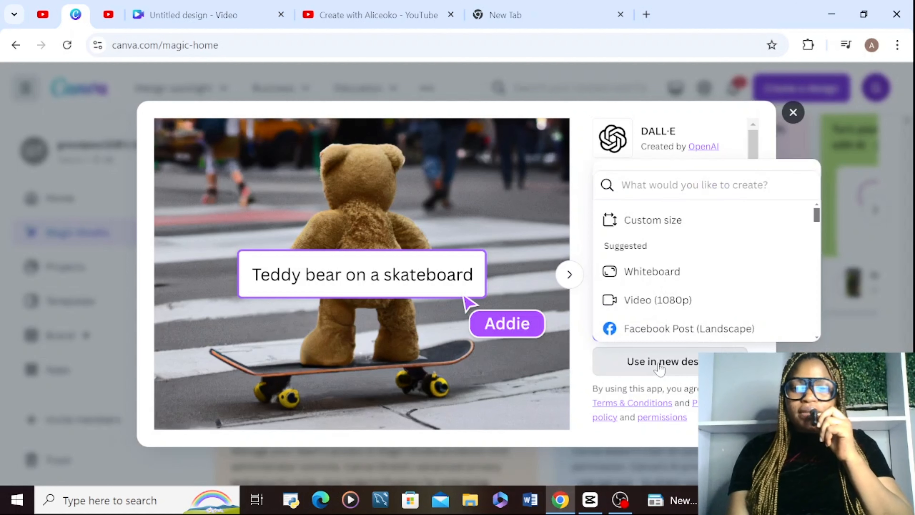
click(630, 301)
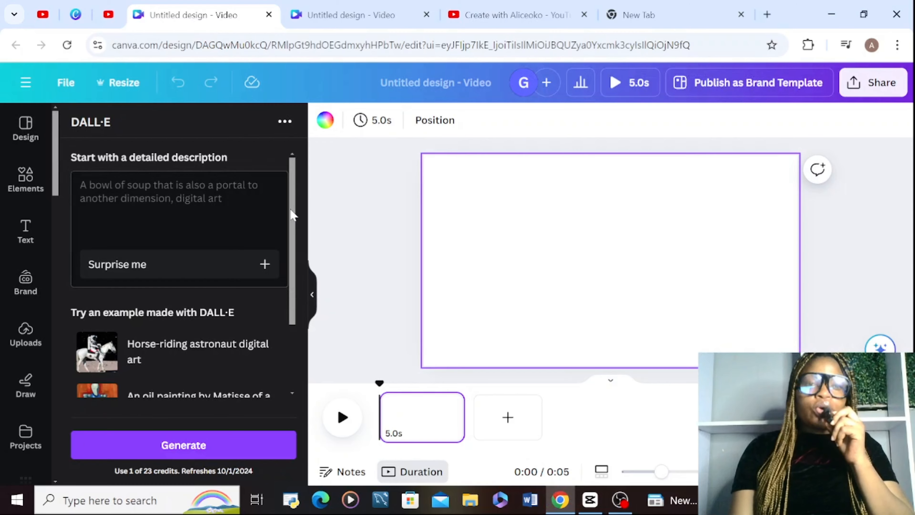
Fill the DALL·E description with a random surprise prompt and generate images from it.
drag(293, 217, 300, 290)
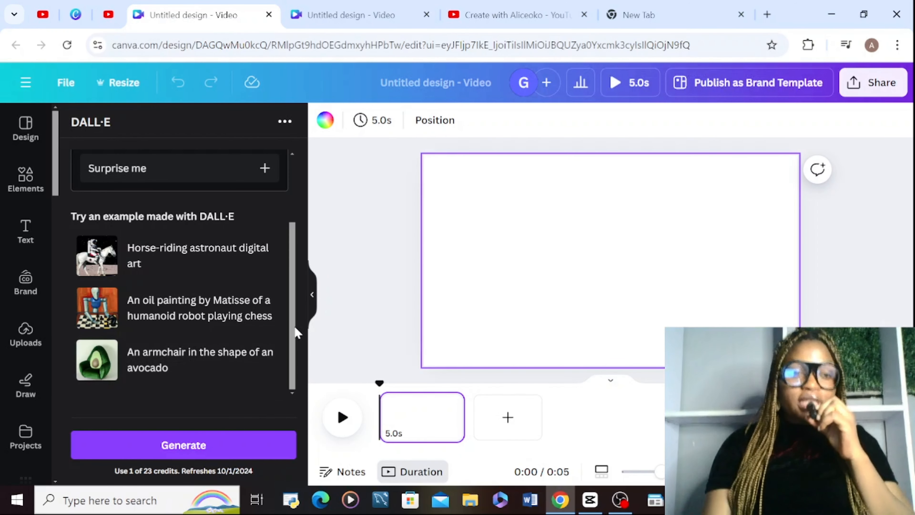
drag(293, 325, 294, 195)
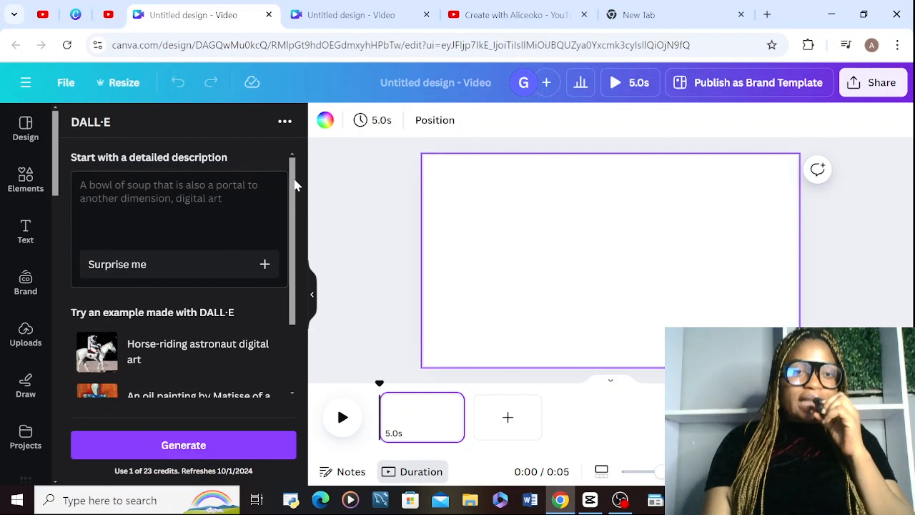
drag(294, 180, 298, 236)
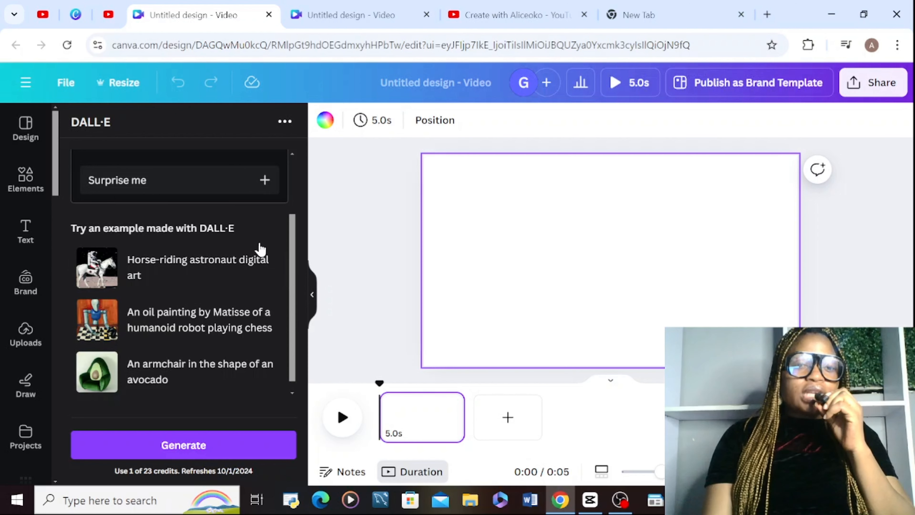
scroll(216, 266, up, 3)
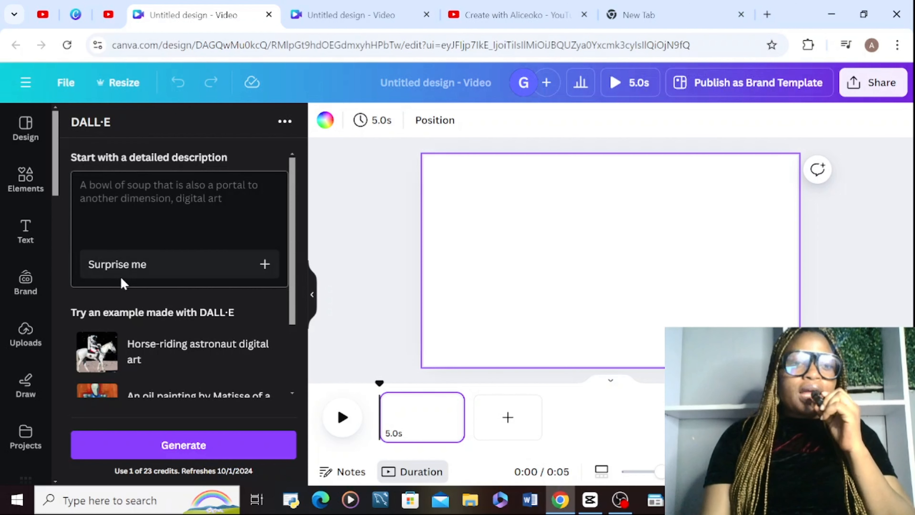
click(260, 266)
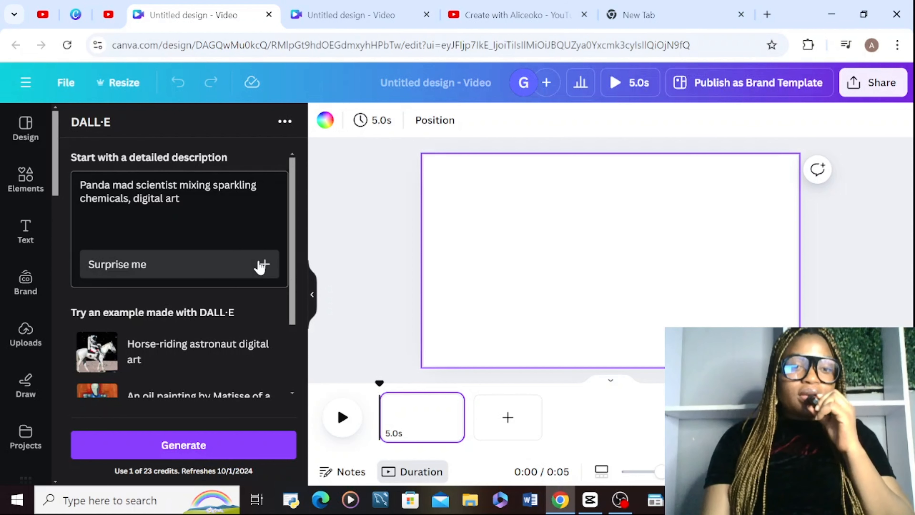
click(187, 446)
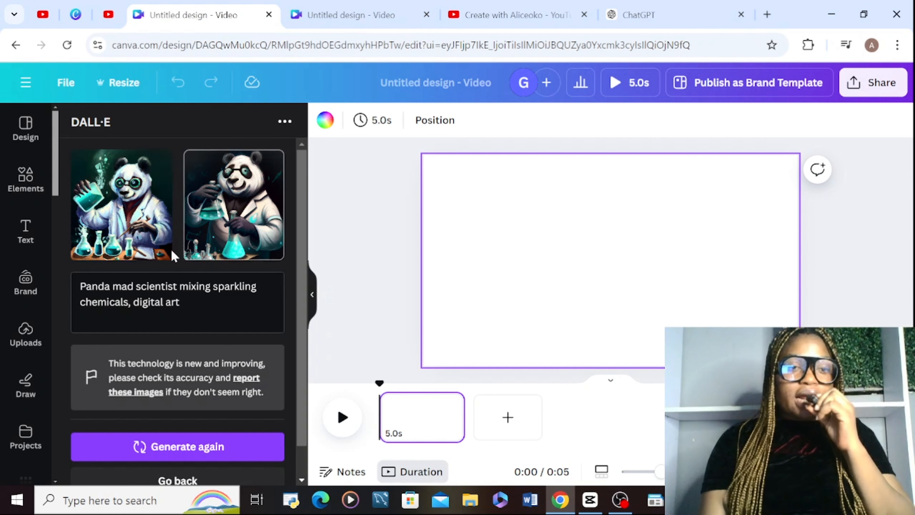
Add the first generated panda scientist image to the page and enlarge it to the full page height, centred.
click(105, 219)
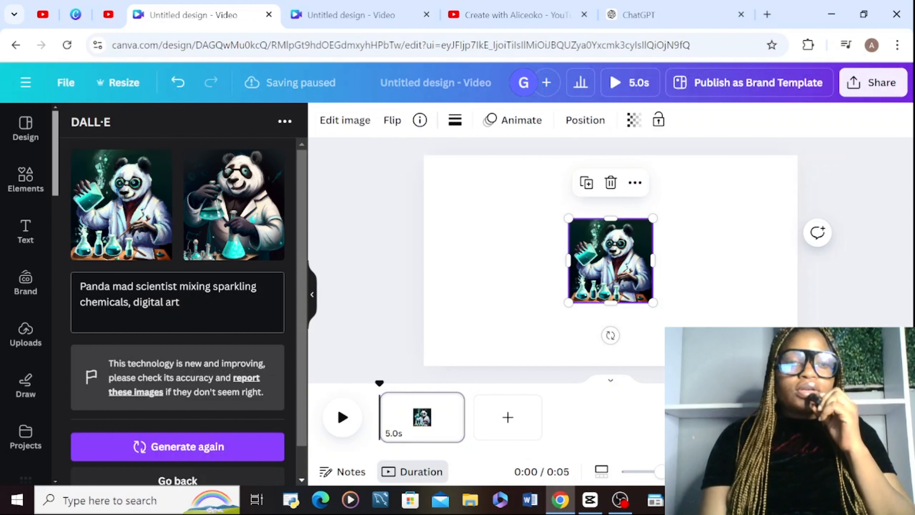
right_click(605, 275)
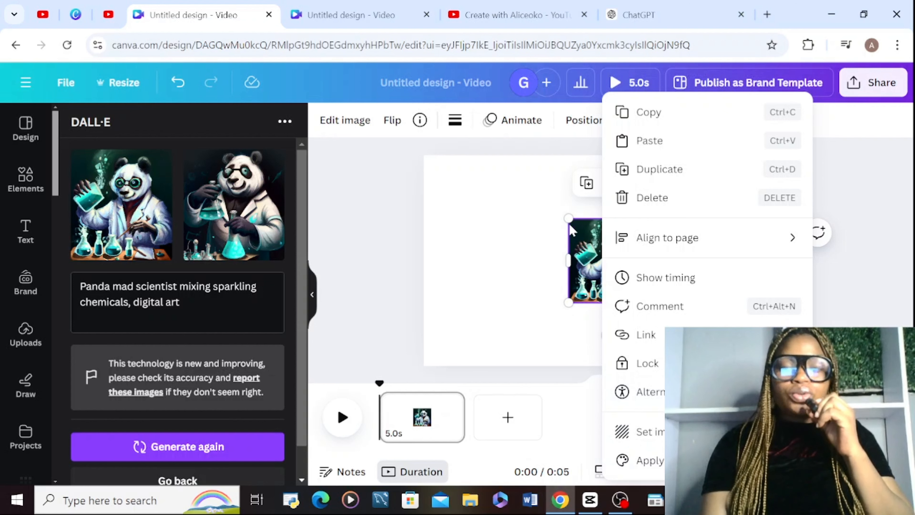
click(577, 233)
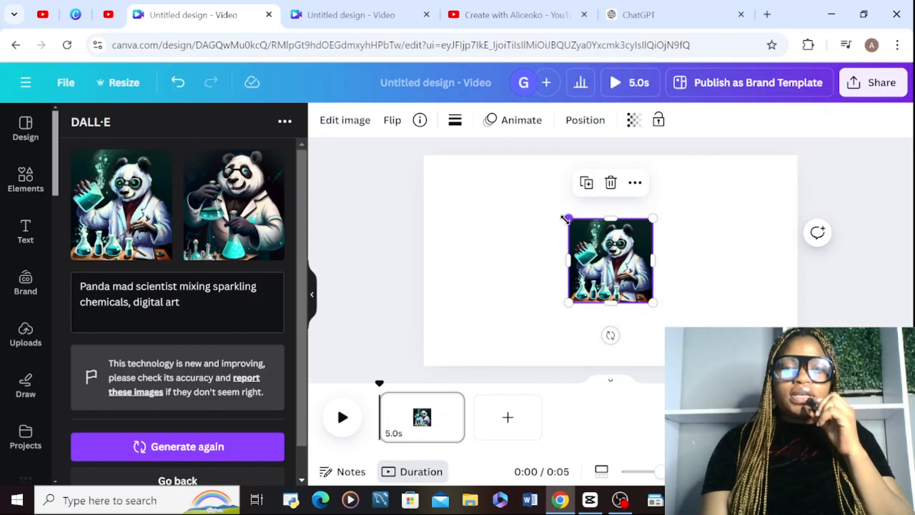
drag(569, 219, 480, 188)
drag(651, 305, 715, 365)
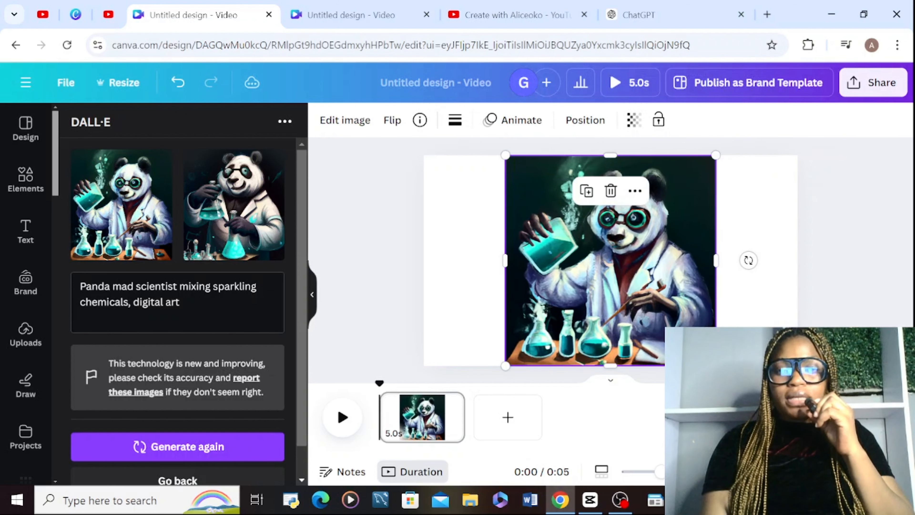
Try to widen the panda image to 16:9 with Magic Expand, comparing the generated versions and selecting the third one.
click(344, 120)
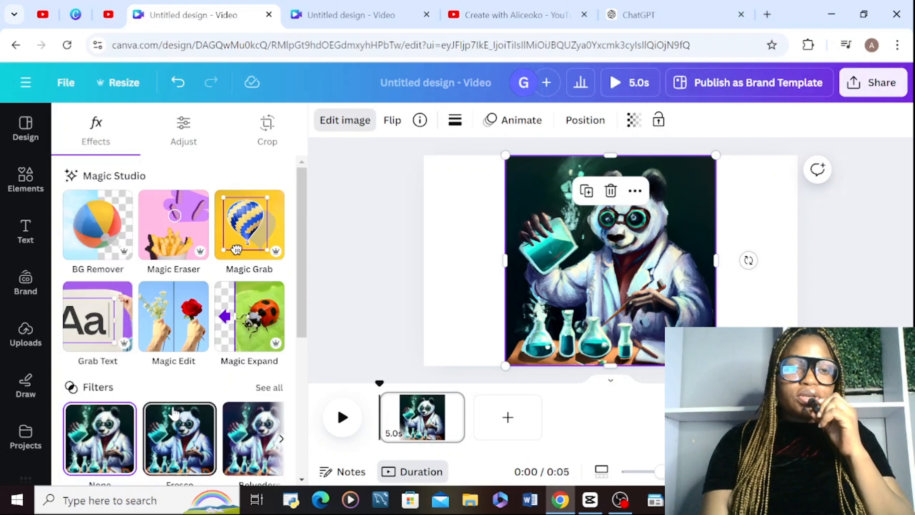
click(252, 317)
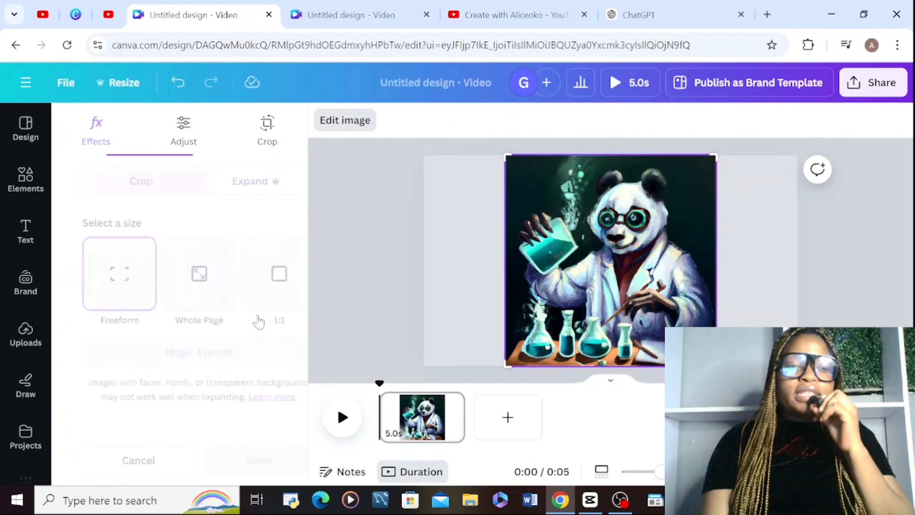
click(294, 290)
click(189, 276)
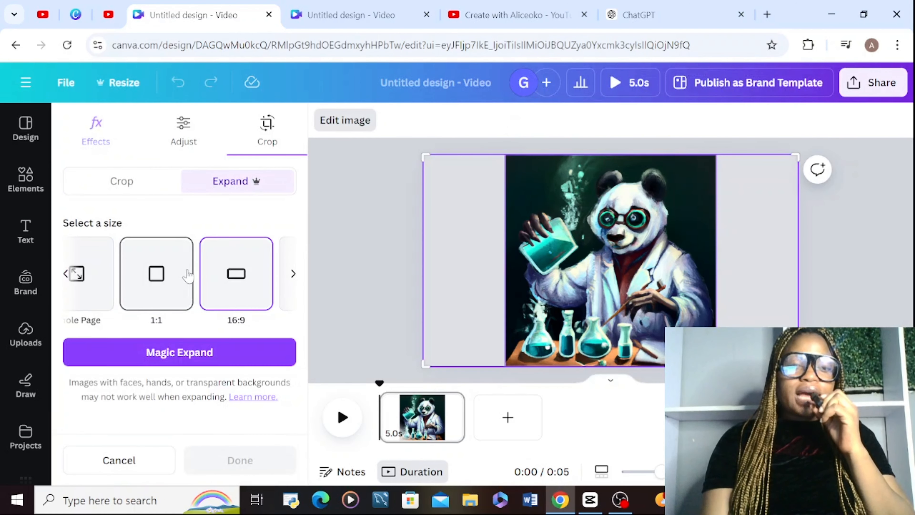
click(187, 351)
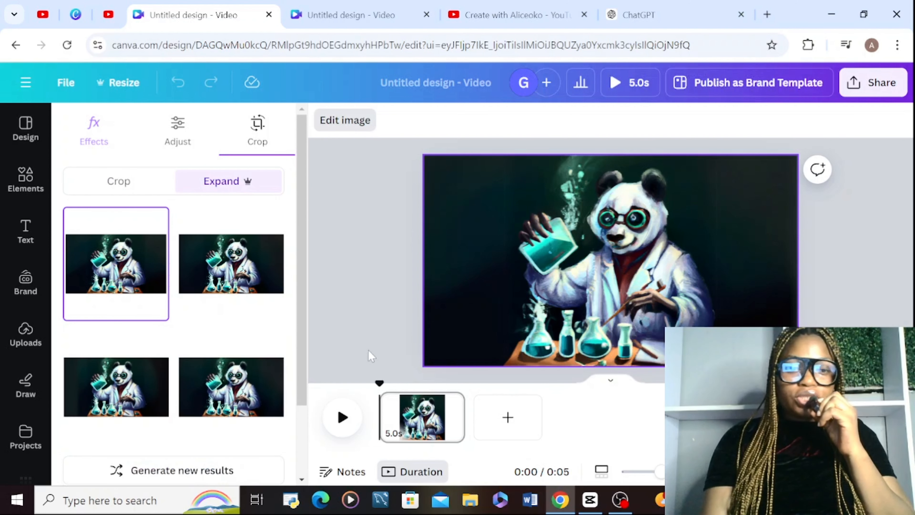
click(253, 380)
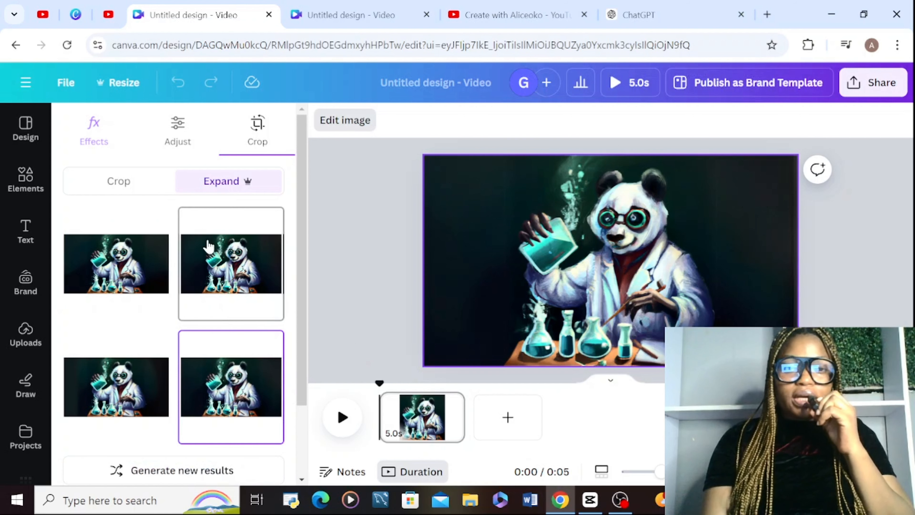
click(215, 260)
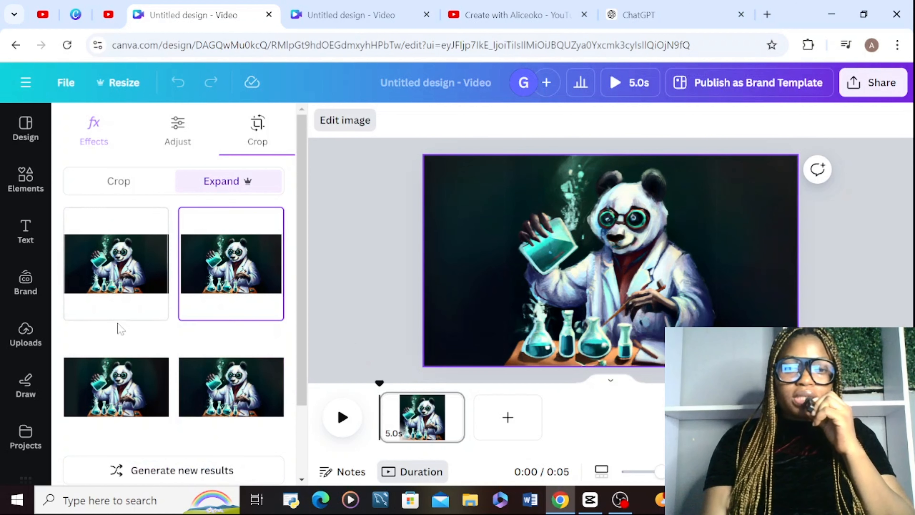
click(104, 396)
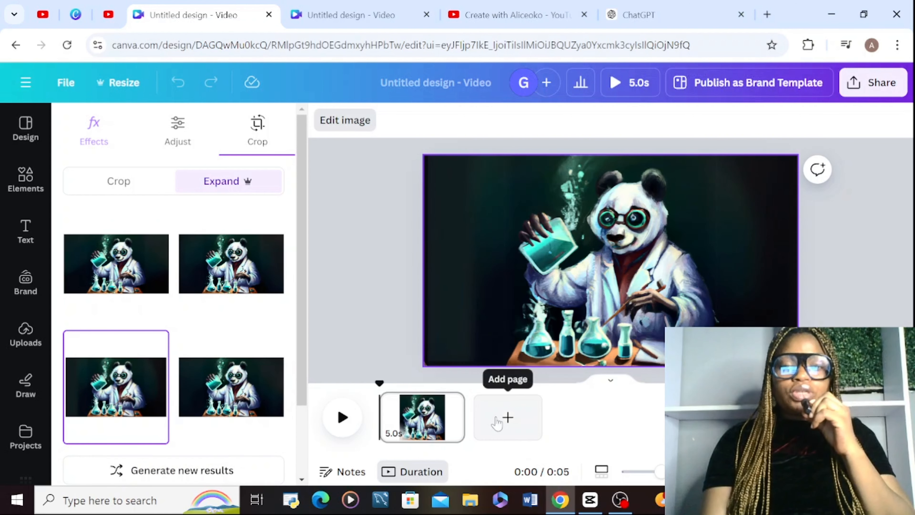
Add a blank page and generate DALL·E images of a mirror, glowing path through colourful coral and see plants to a circular neon portal with rolling clouds.
click(506, 417)
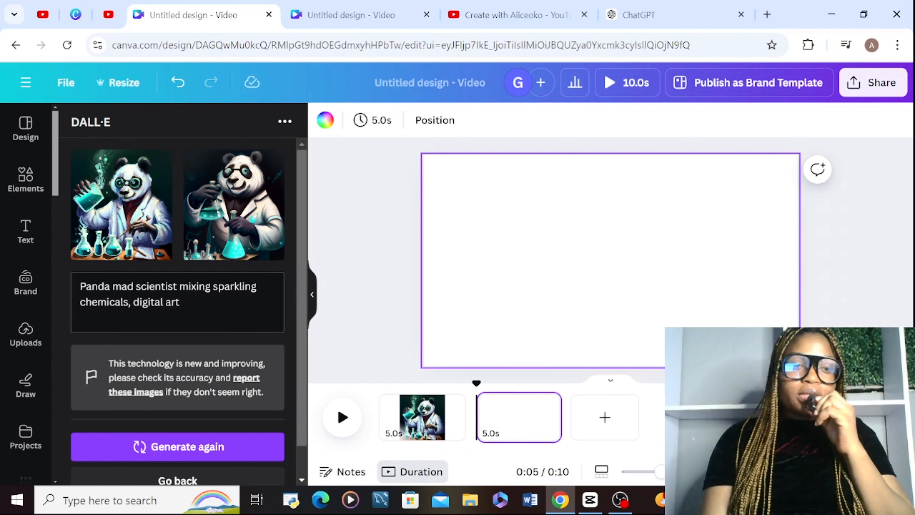
drag(80, 286, 109, 302)
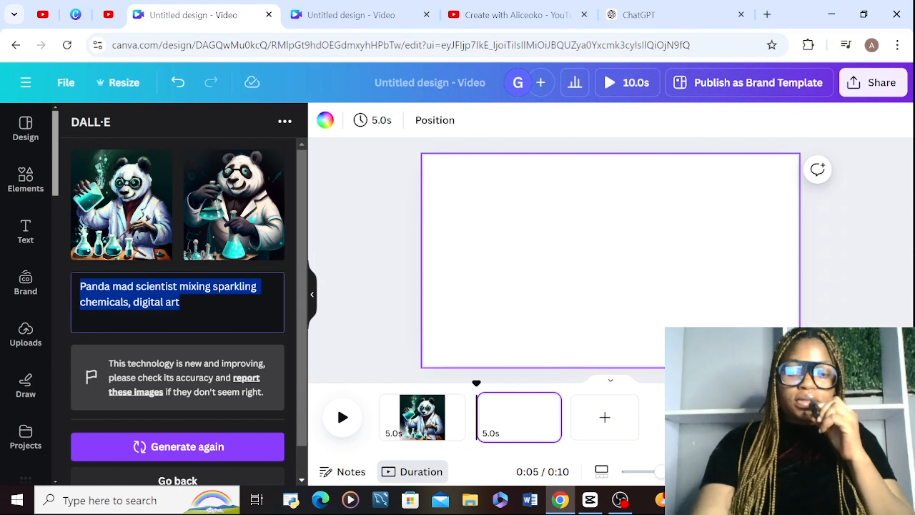
key(BackSpace)
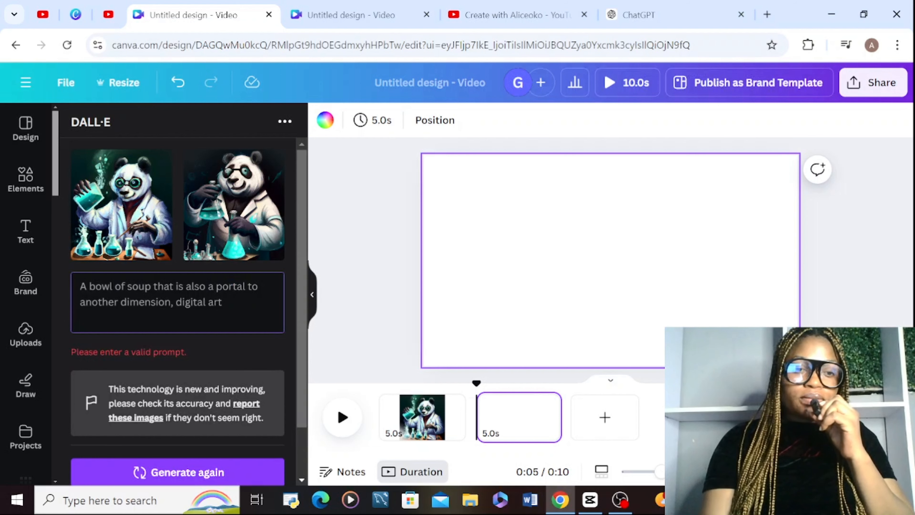
text(a mirror, glowing path surrounded by an overgrowth of colourful coral and see plants. a circular neon portal is at the end of the path, with rolling clouds inside)
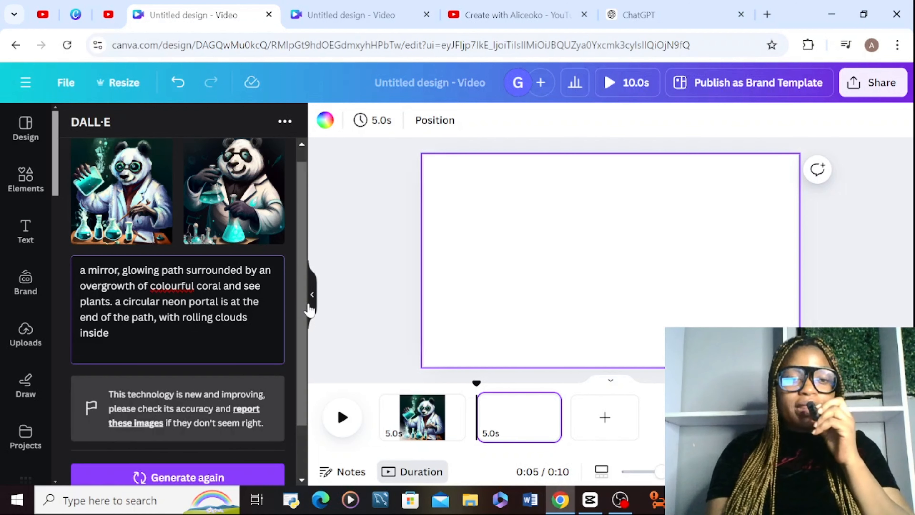
scroll(139, 453, down, 2)
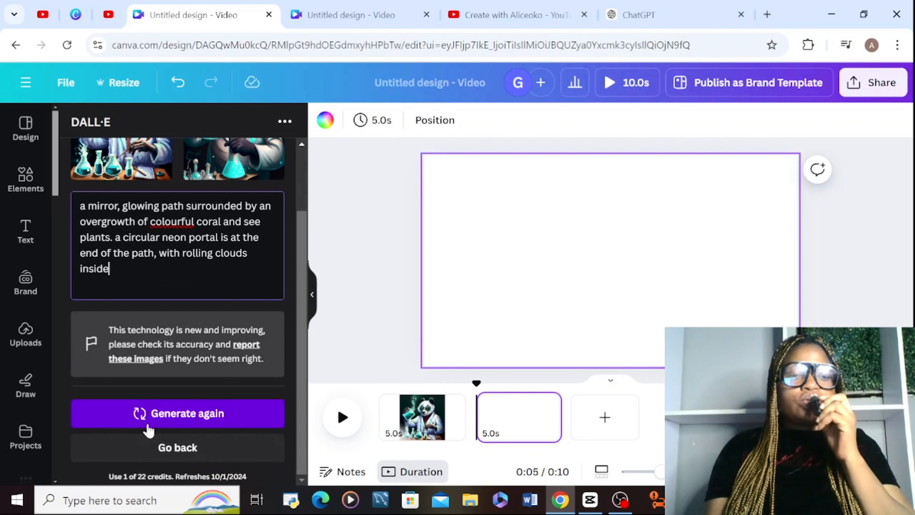
click(141, 413)
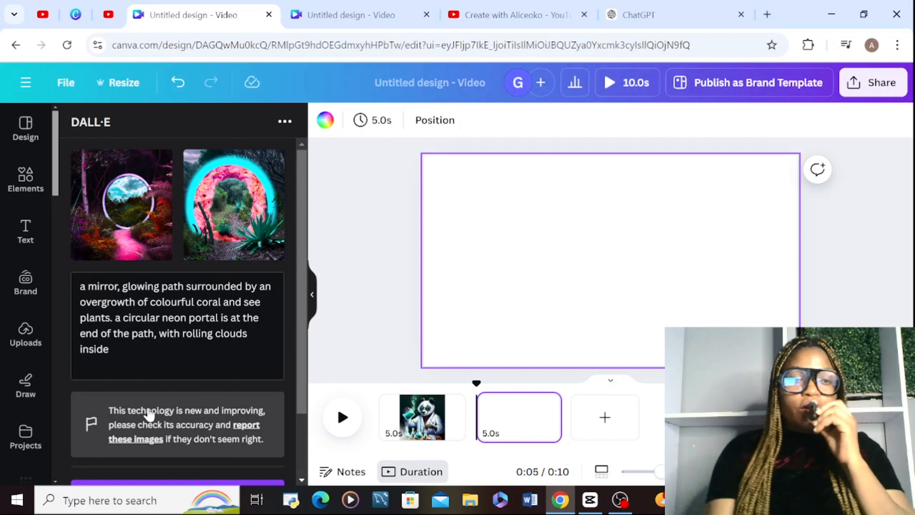
Add the generated portal images to the second and third pages and enlarge the coral arch image to the full page height.
click(89, 215)
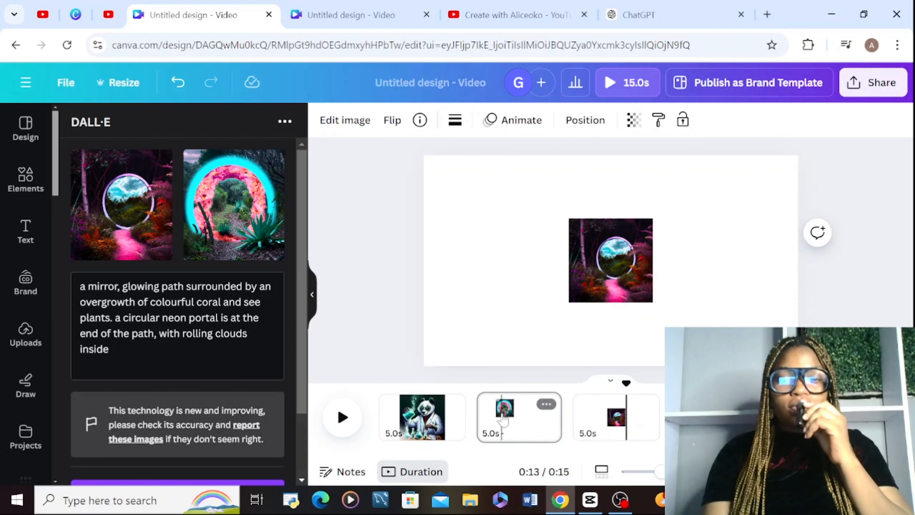
click(508, 406)
click(519, 231)
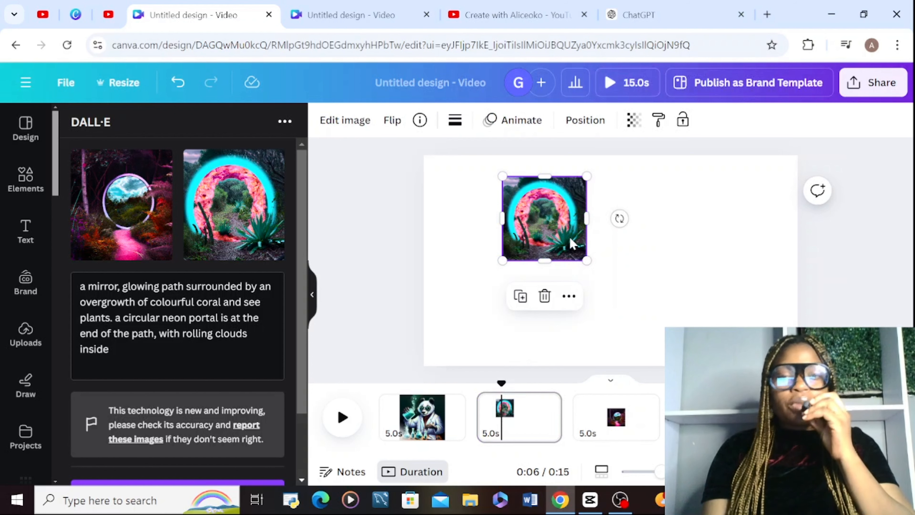
drag(583, 260, 692, 364)
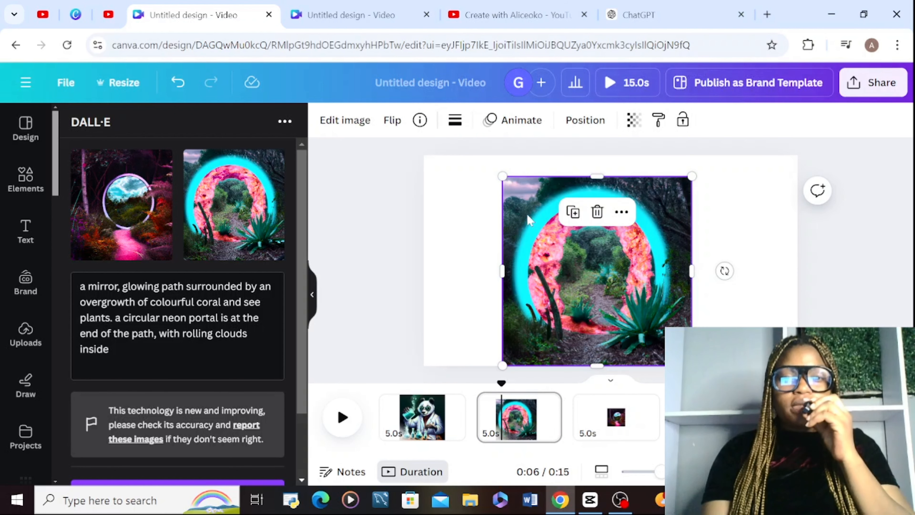
drag(500, 177, 479, 155)
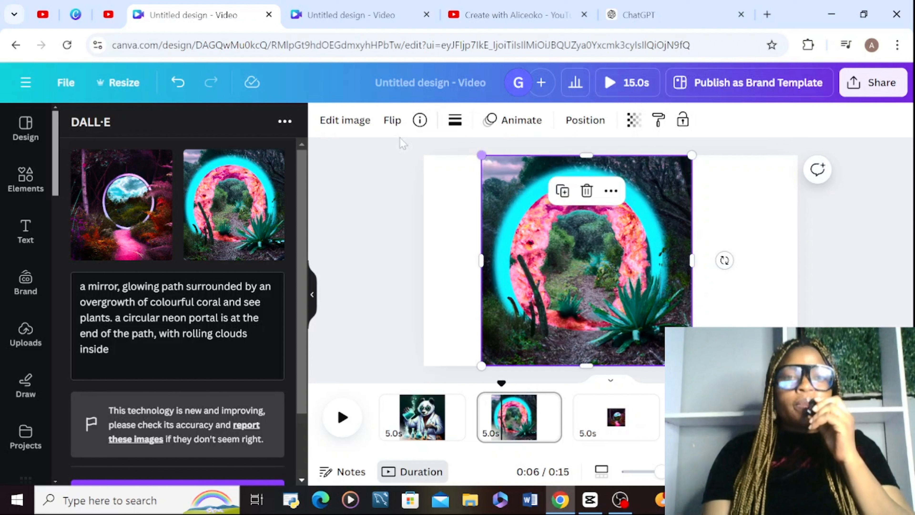
Generate 16:9 versions of the coral arch image with Magic Expand.
click(338, 120)
click(254, 317)
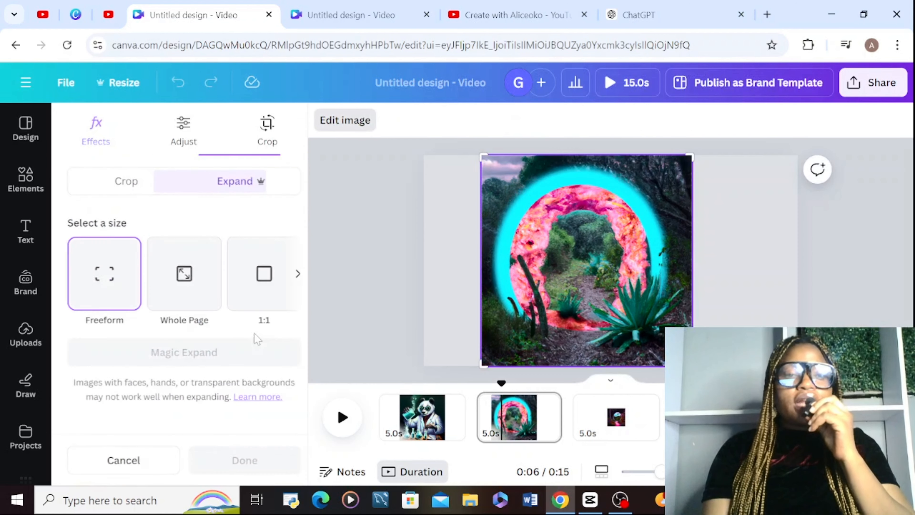
click(293, 285)
click(186, 281)
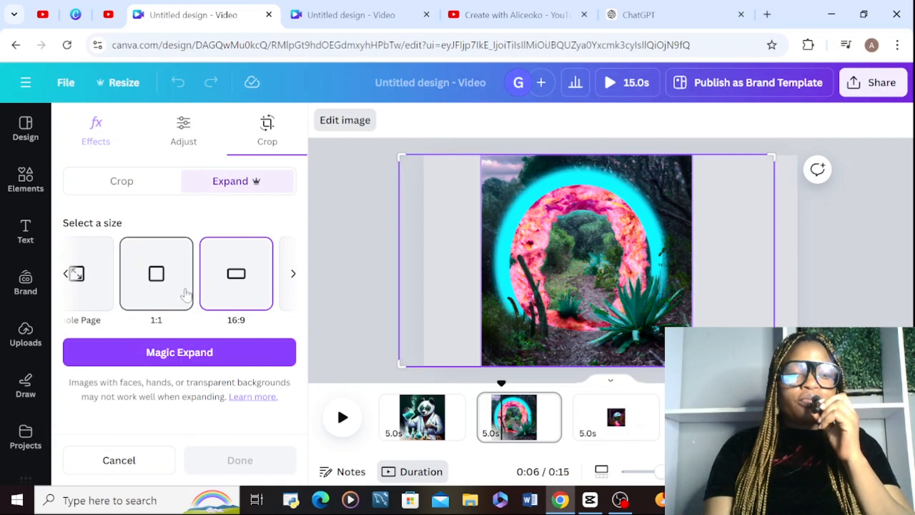
click(147, 348)
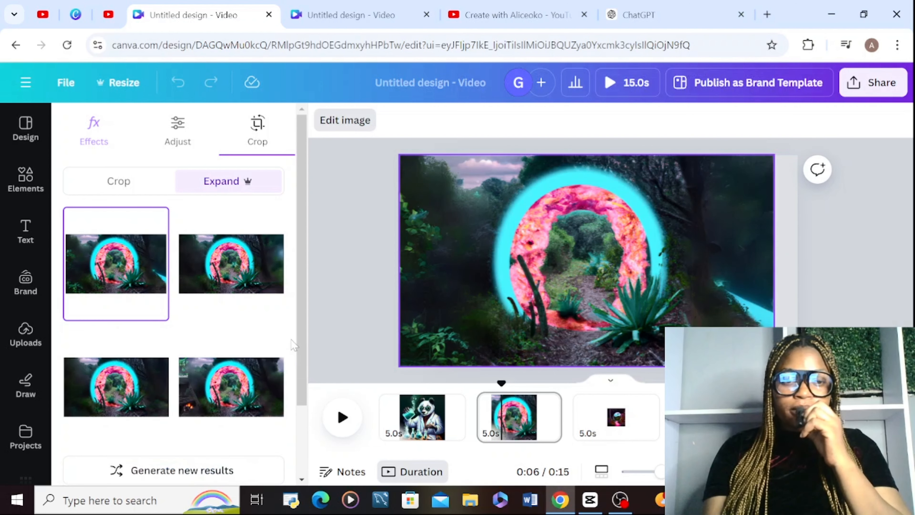
Compare the expanded versions of the coral arch image and apply the first one.
click(231, 236)
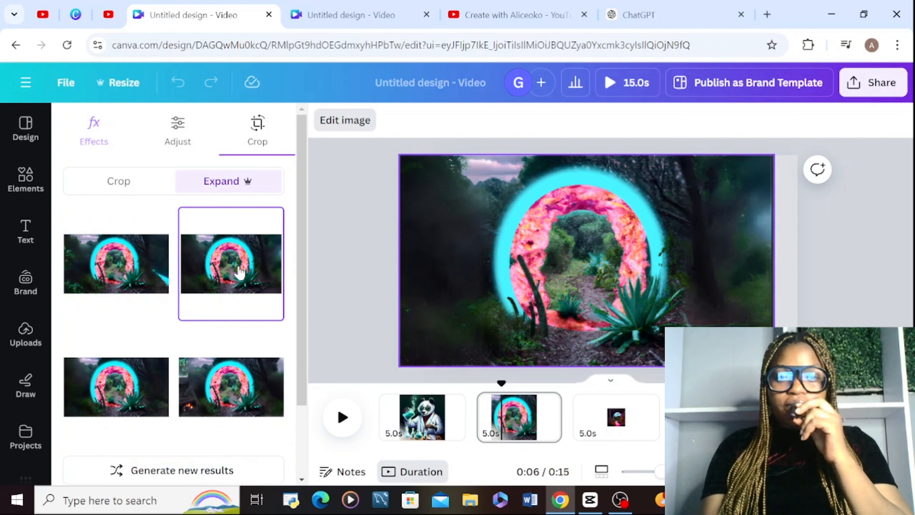
click(114, 278)
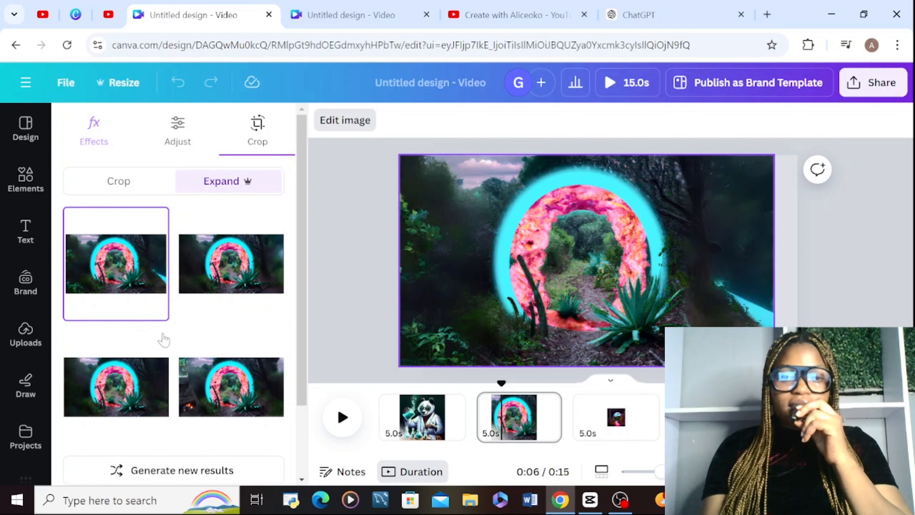
click(201, 379)
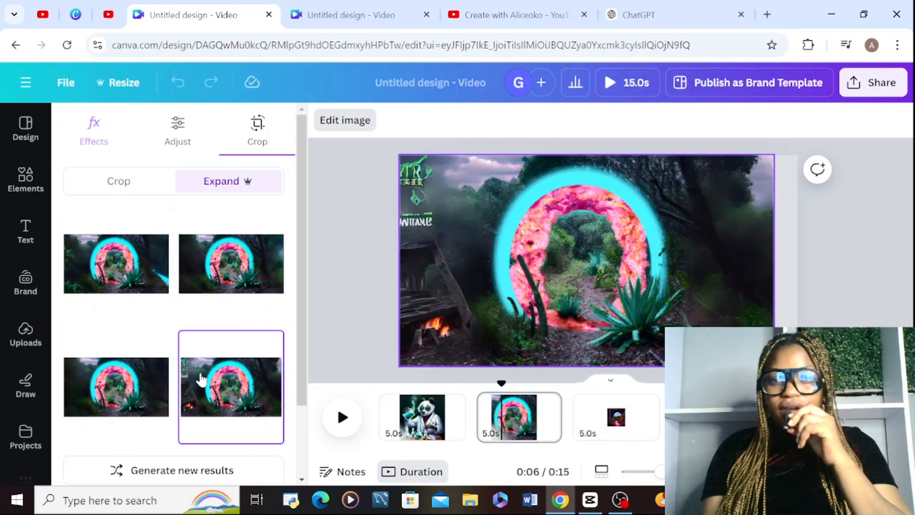
click(121, 398)
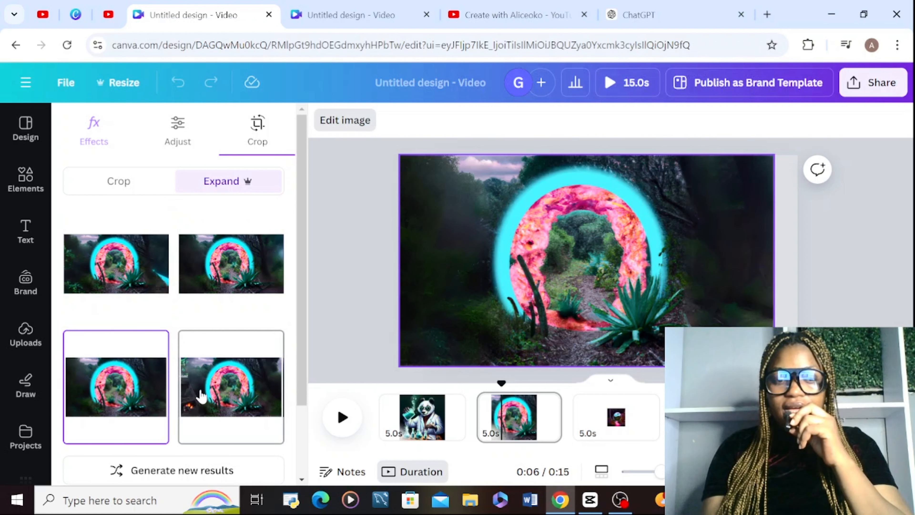
click(199, 395)
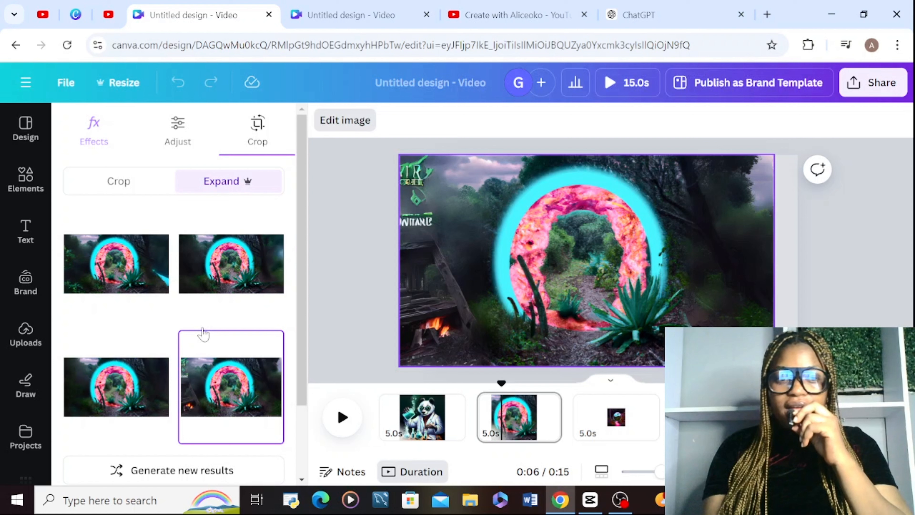
click(101, 249)
click(202, 269)
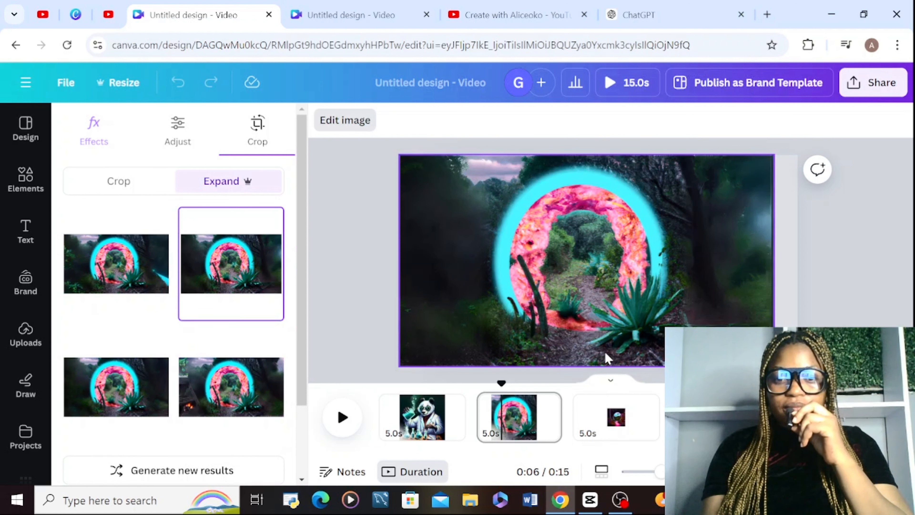
click(157, 278)
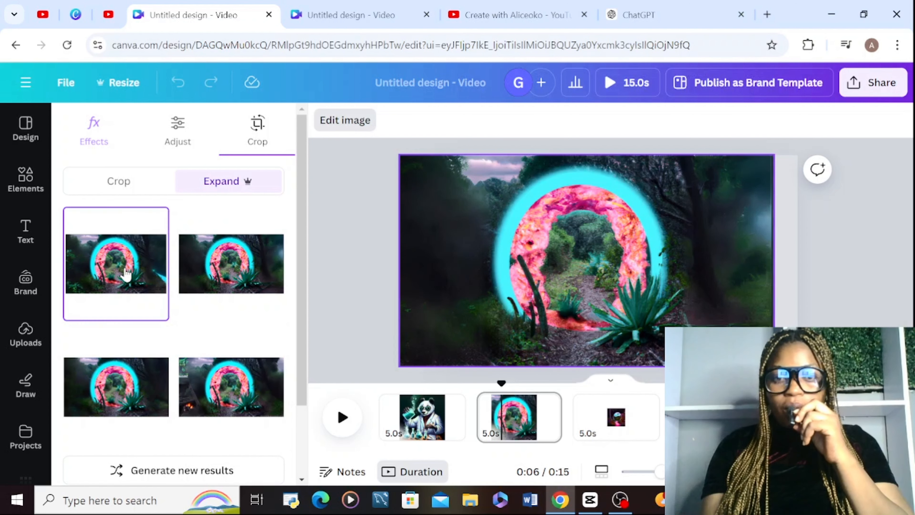
scroll(294, 404, down, 3)
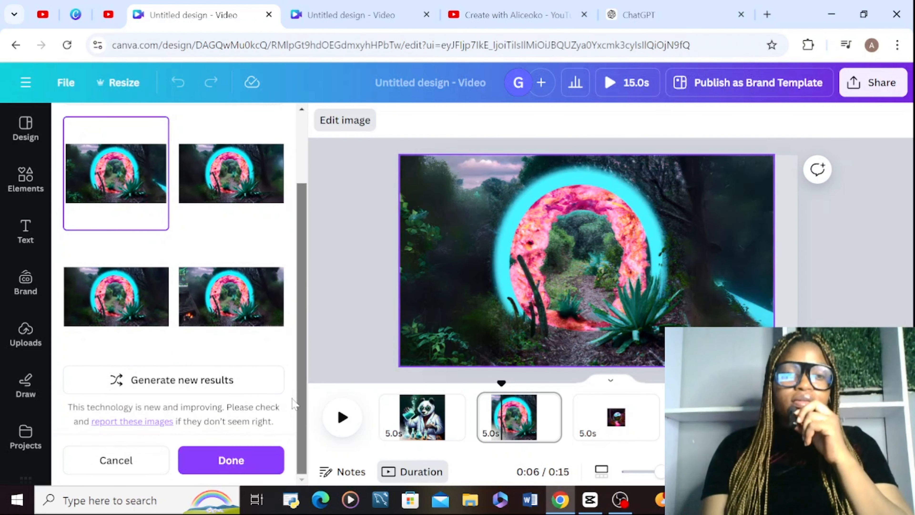
click(239, 456)
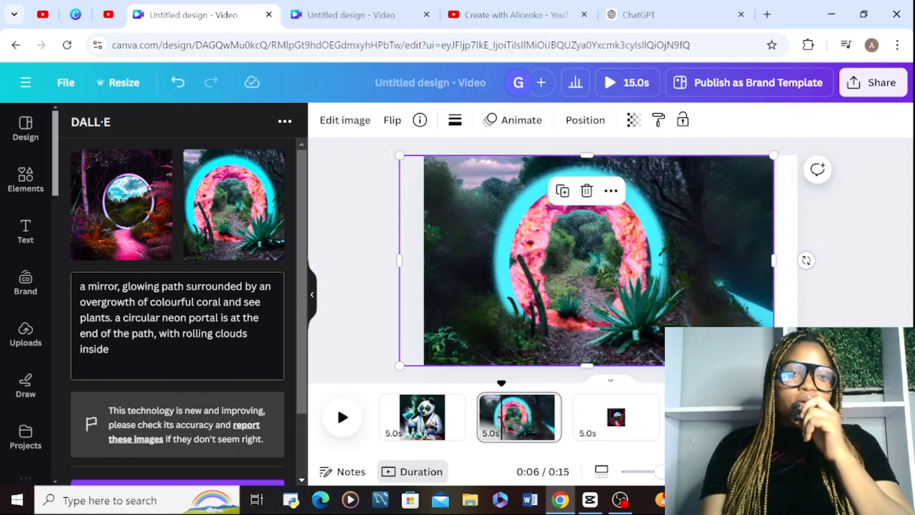
Enlarge the pink-path portal image on the third page to the full page height.
click(625, 436)
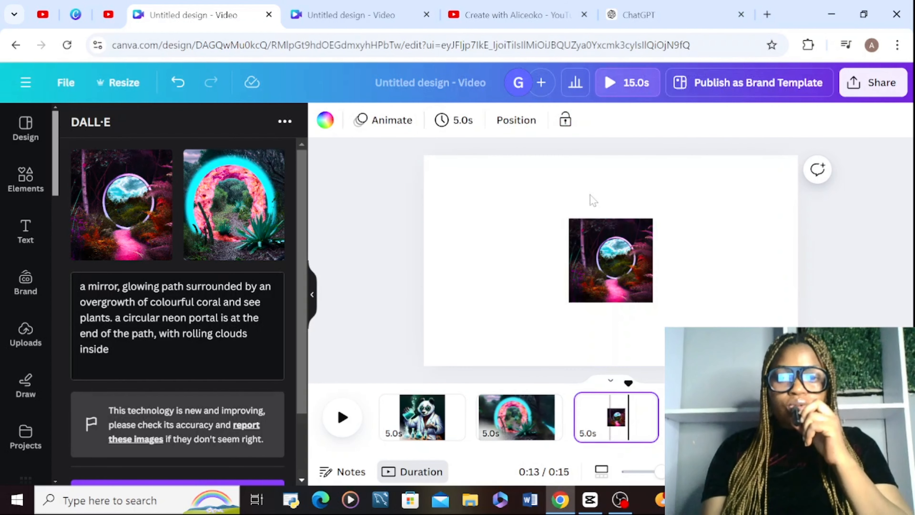
click(572, 232)
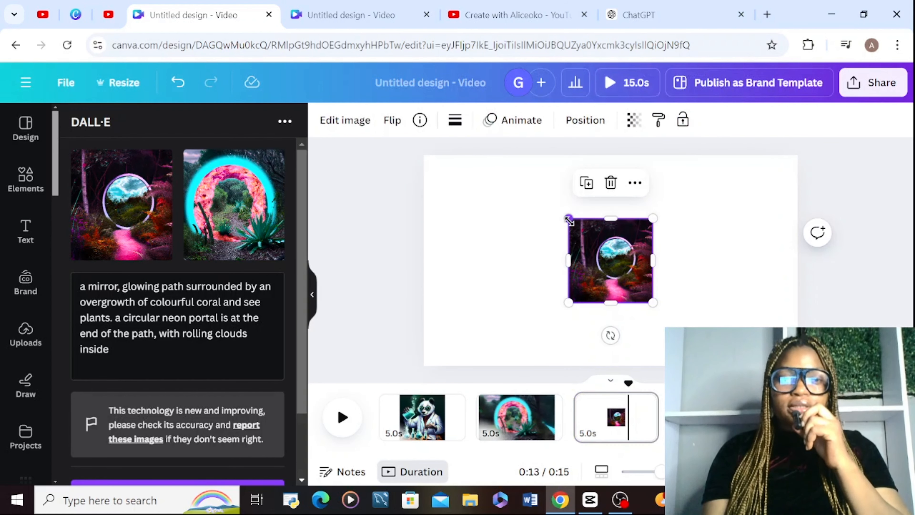
drag(569, 218, 485, 189)
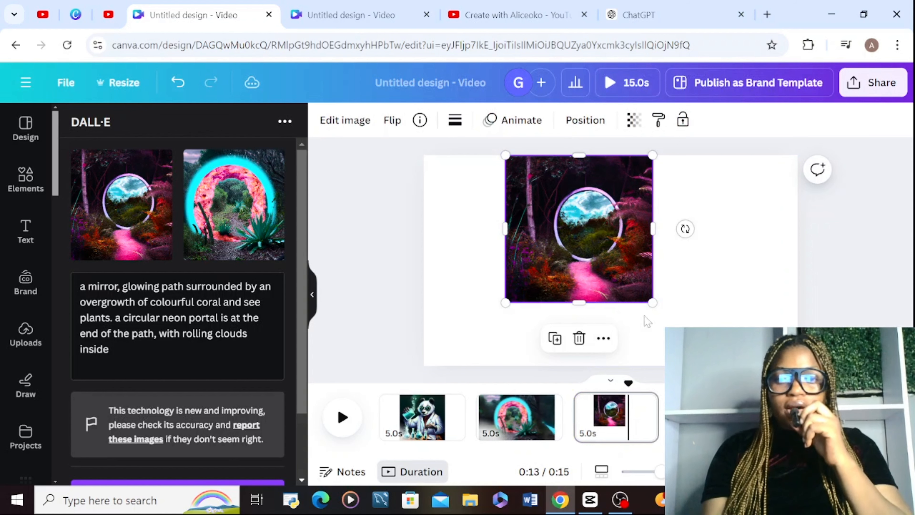
drag(652, 302, 715, 365)
Generate 16:9 versions of the pink-path portal image with Magic Expand.
click(346, 122)
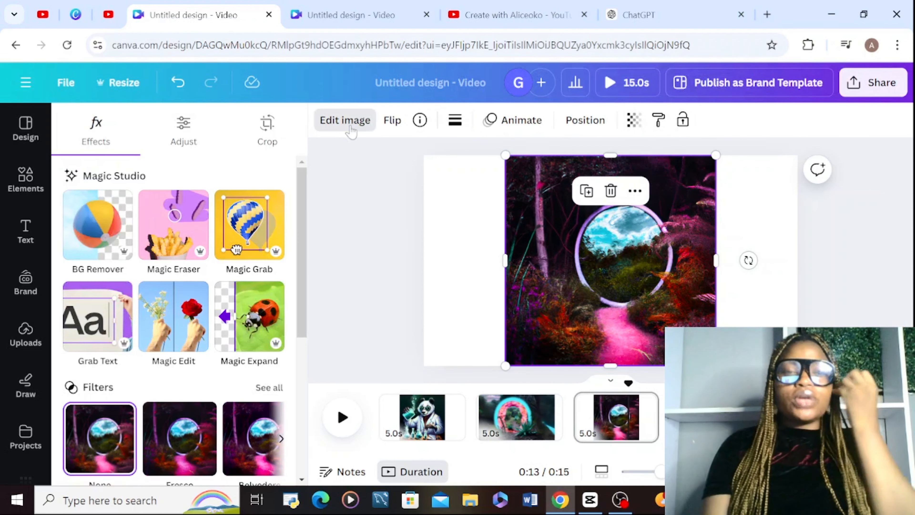
click(254, 311)
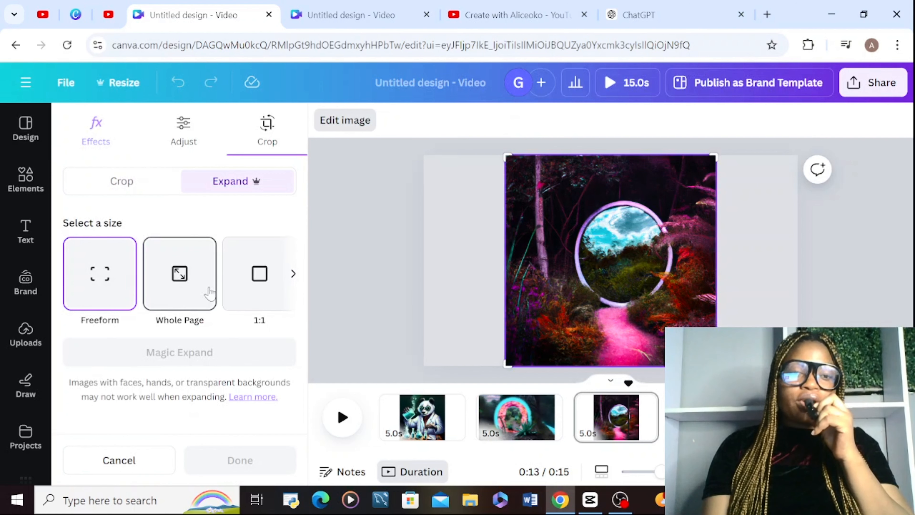
click(293, 274)
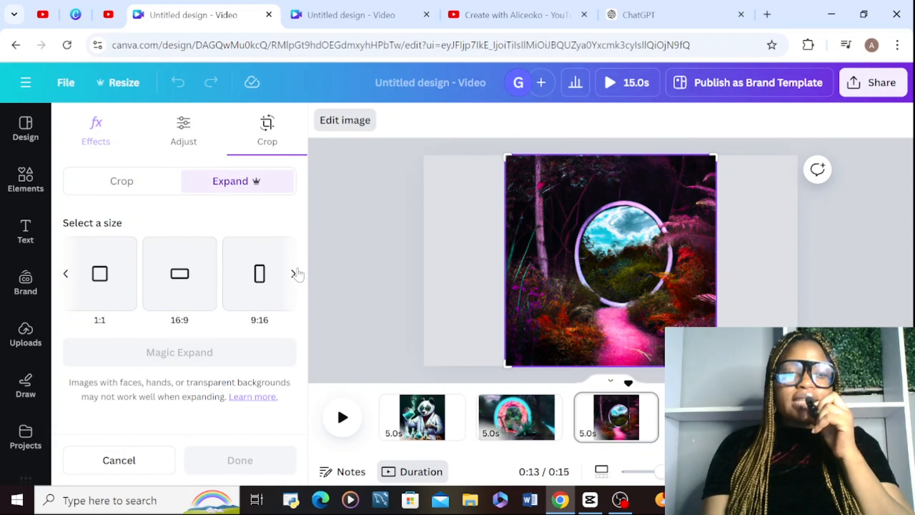
click(293, 274)
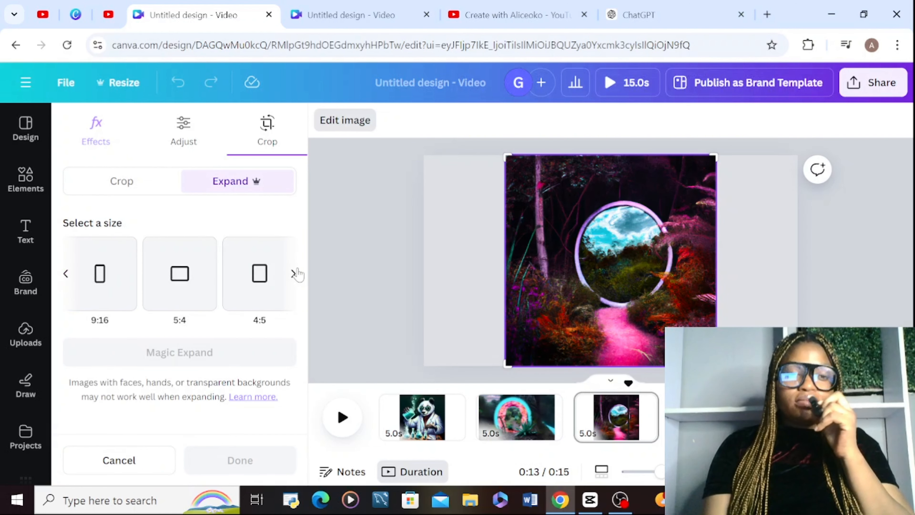
click(65, 274)
click(179, 288)
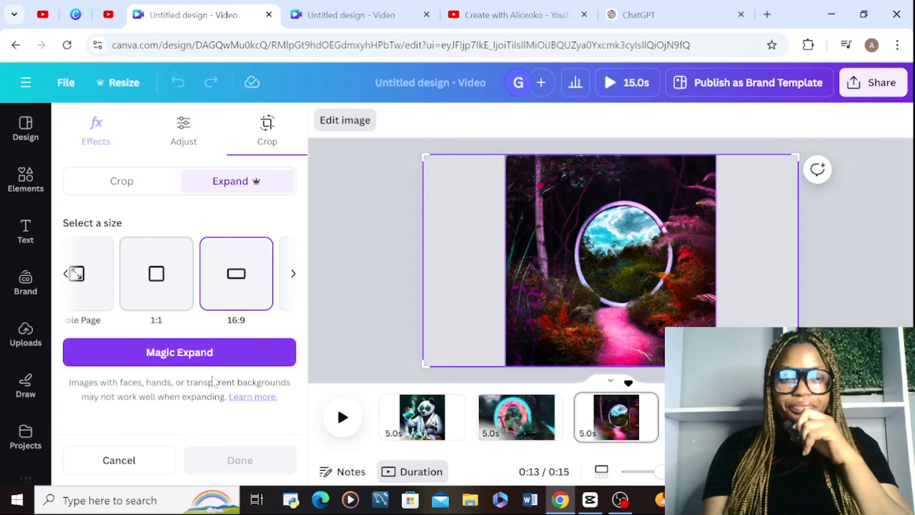
click(225, 357)
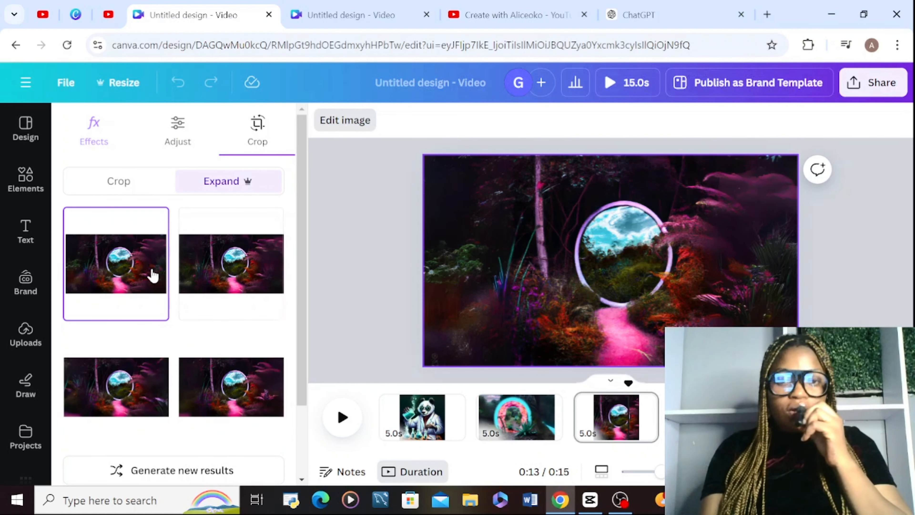
Compare the expanded versions of the pink-path portal image and apply the first one.
click(206, 272)
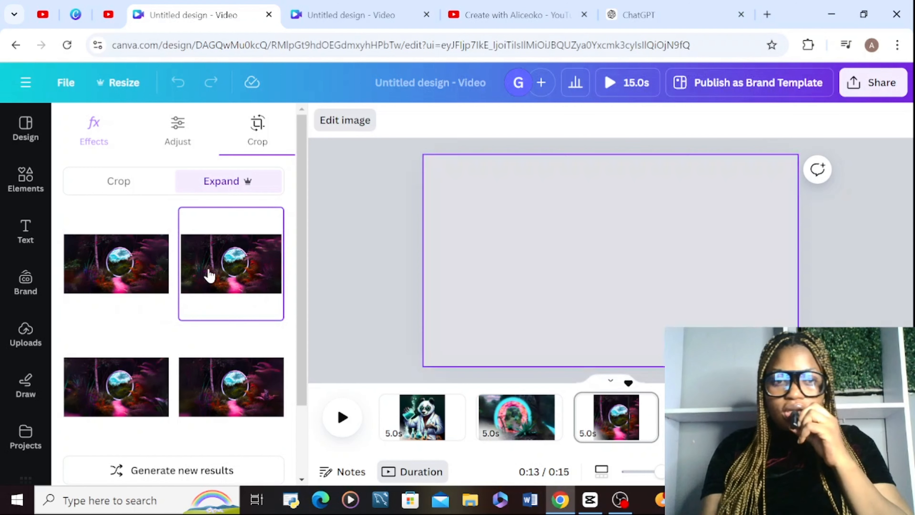
click(100, 376)
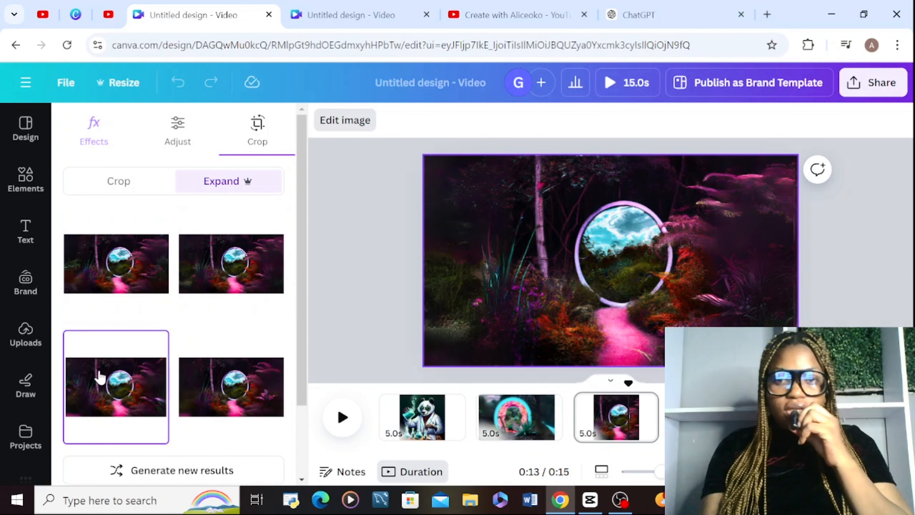
click(205, 391)
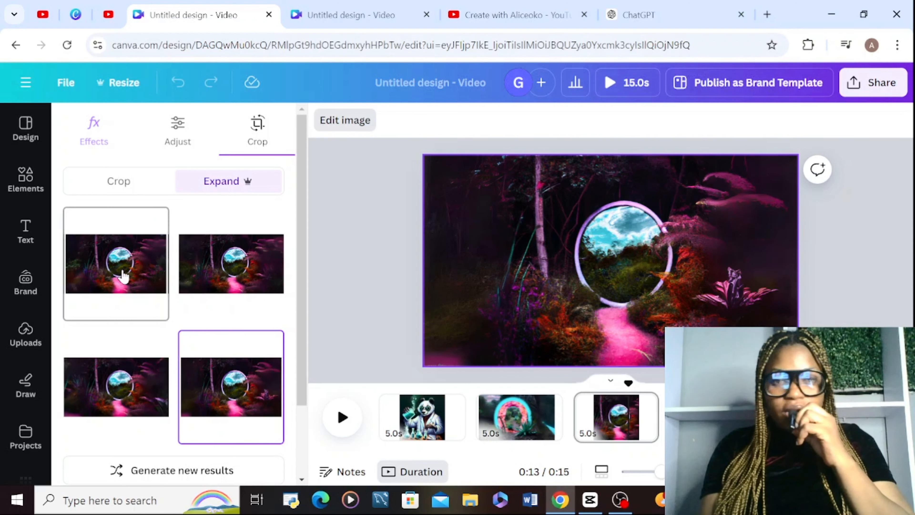
click(122, 275)
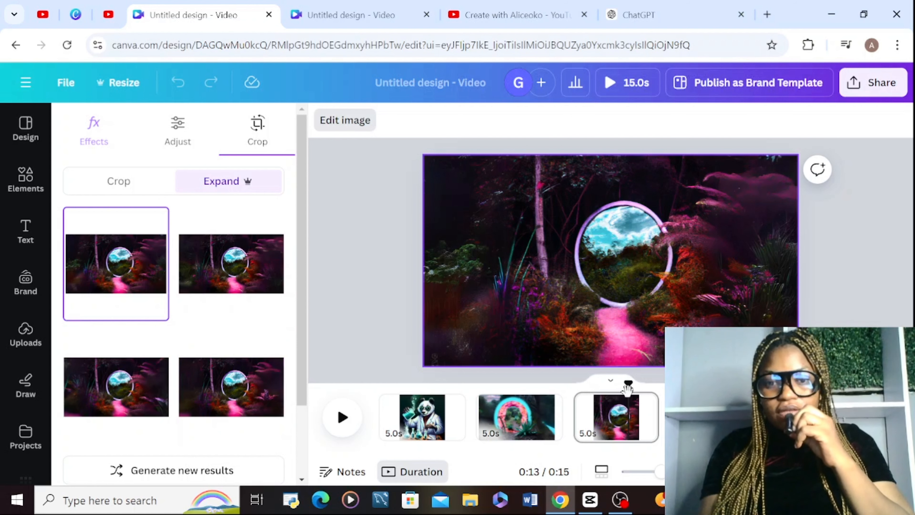
scroll(302, 317, down, 3)
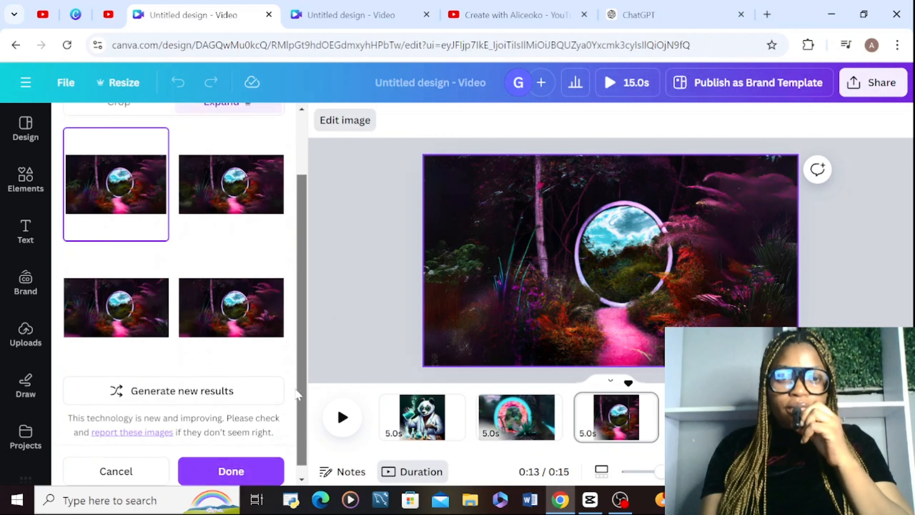
click(241, 461)
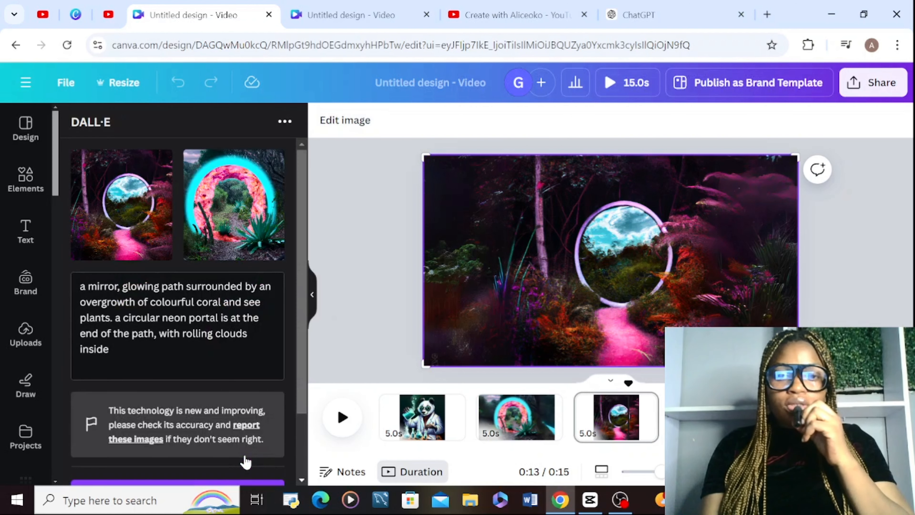
Add new pages after the third page of the video.
click(111, 349)
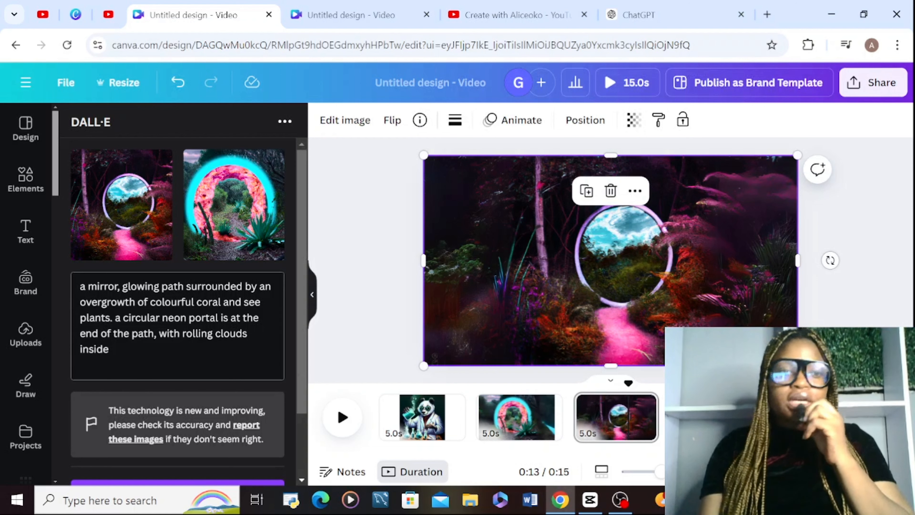
key(ctrl+Return)
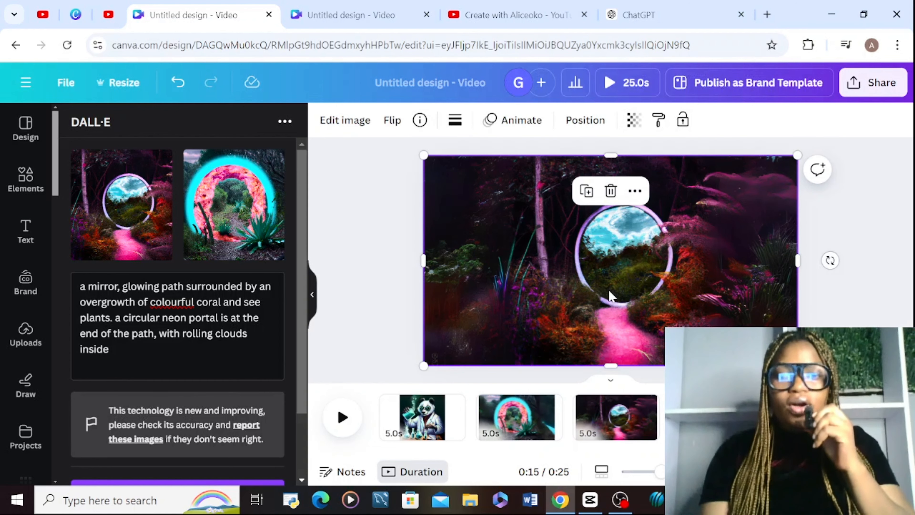
Look at the crop and adjustment options for the pink-path portal image.
double_click(608, 296)
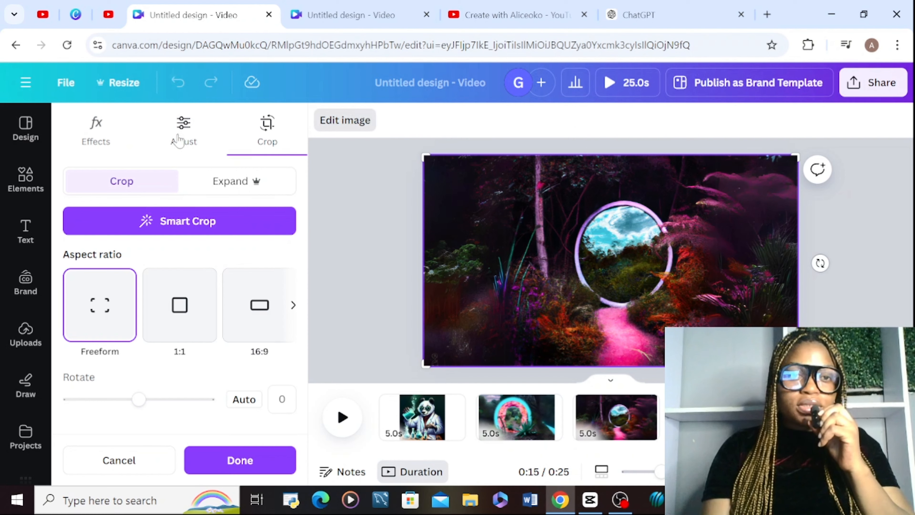
click(178, 139)
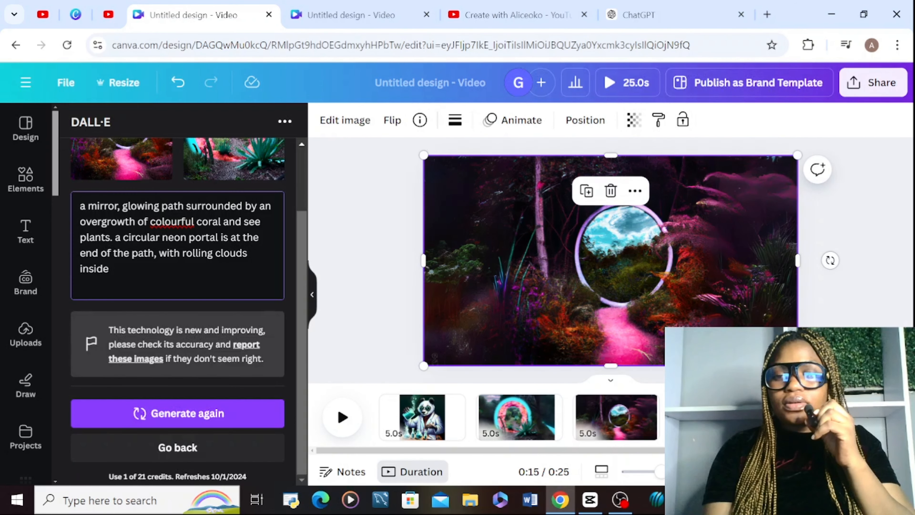
Add "mirro ground" to the end of the DALL·E prompt and generate new images.
click(638, 424)
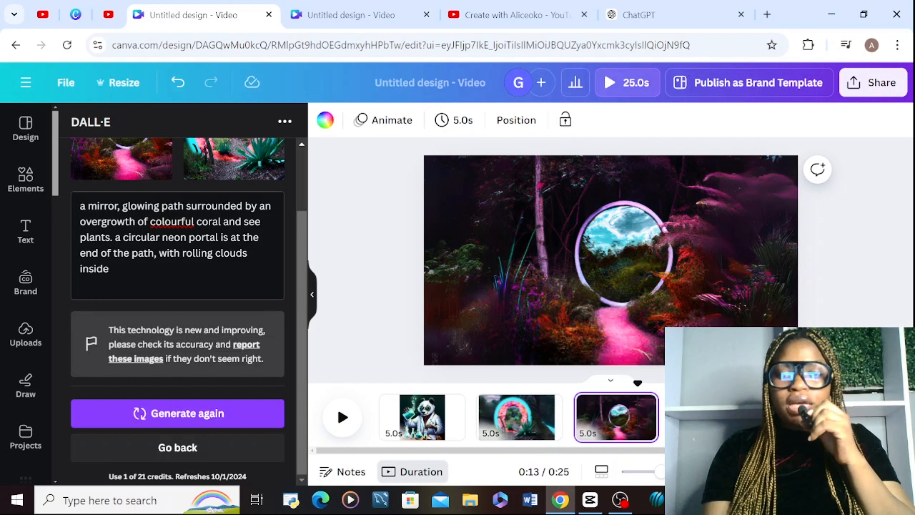
click(647, 419)
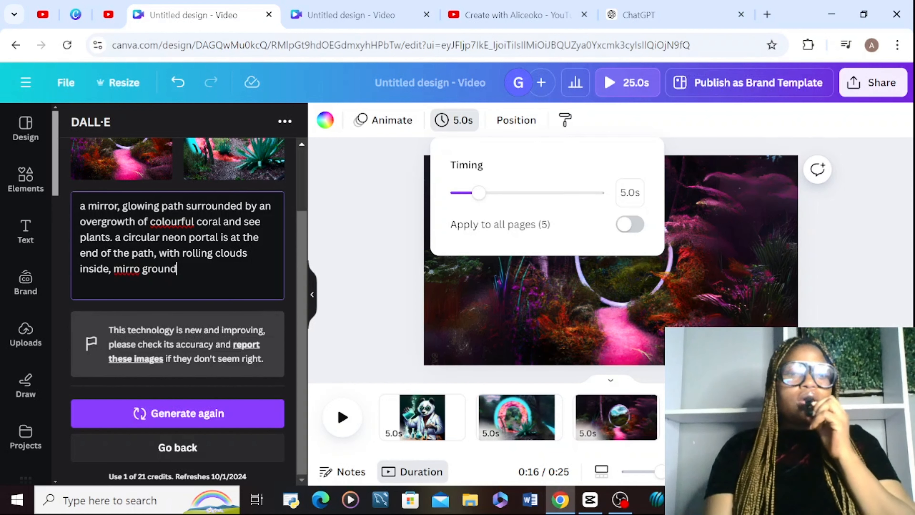
click(179, 421)
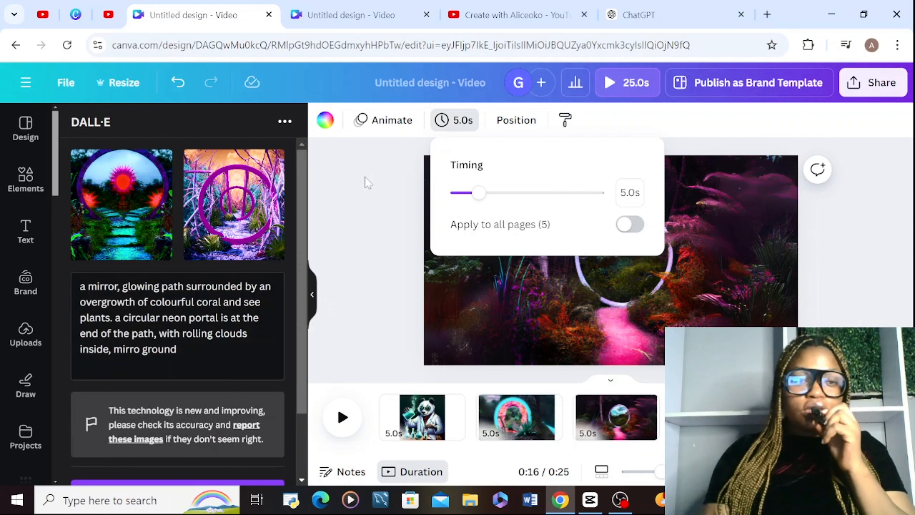
click(392, 203)
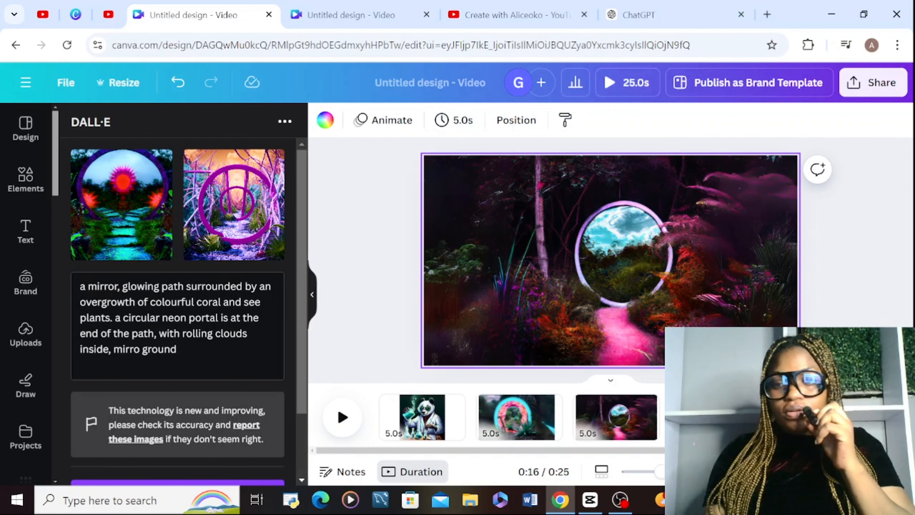
Place the red-sun portal image on the fifth page and compare its Magic Expand versions.
click(809, 417)
click(121, 193)
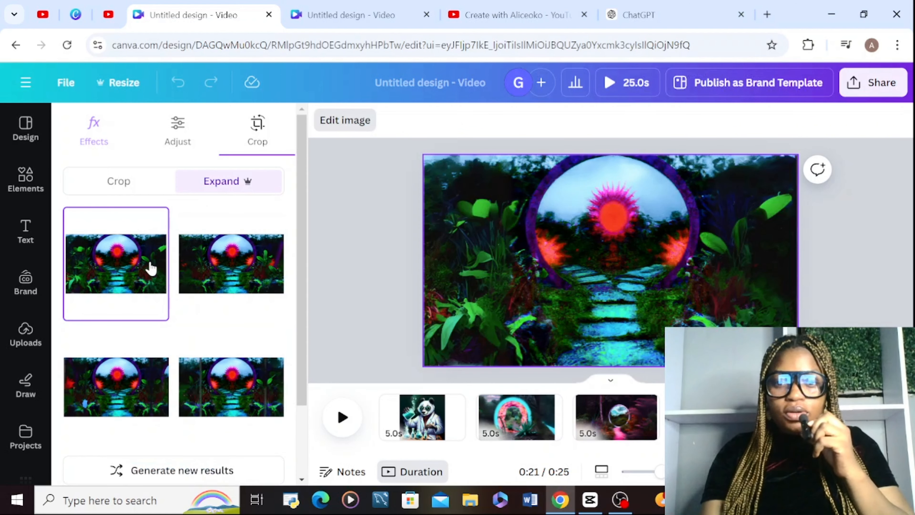
click(229, 269)
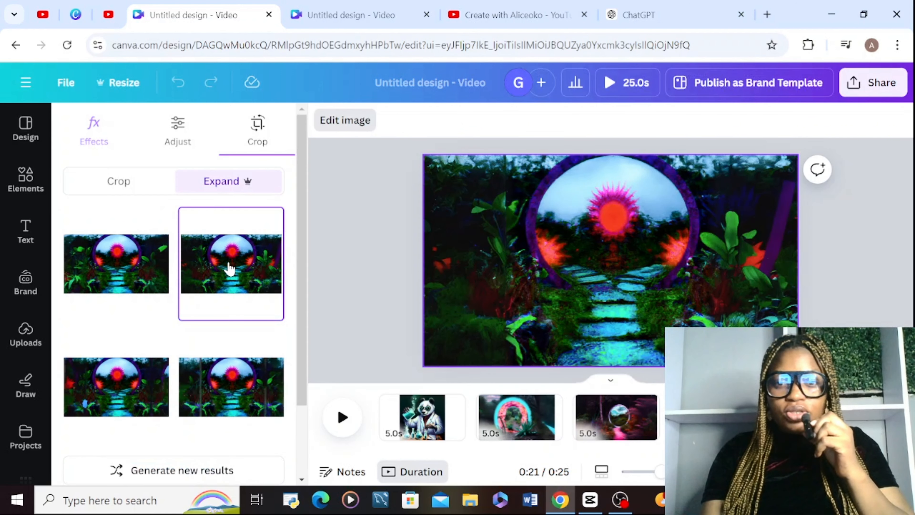
click(99, 284)
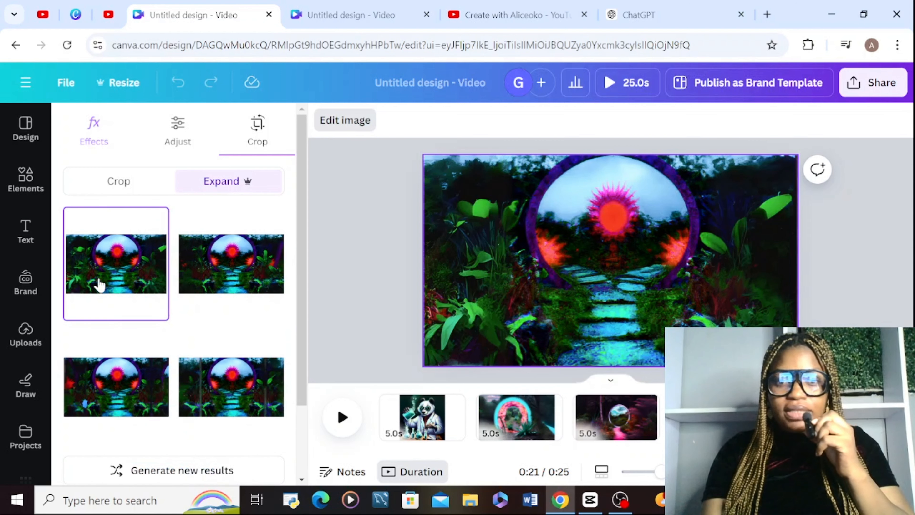
click(232, 382)
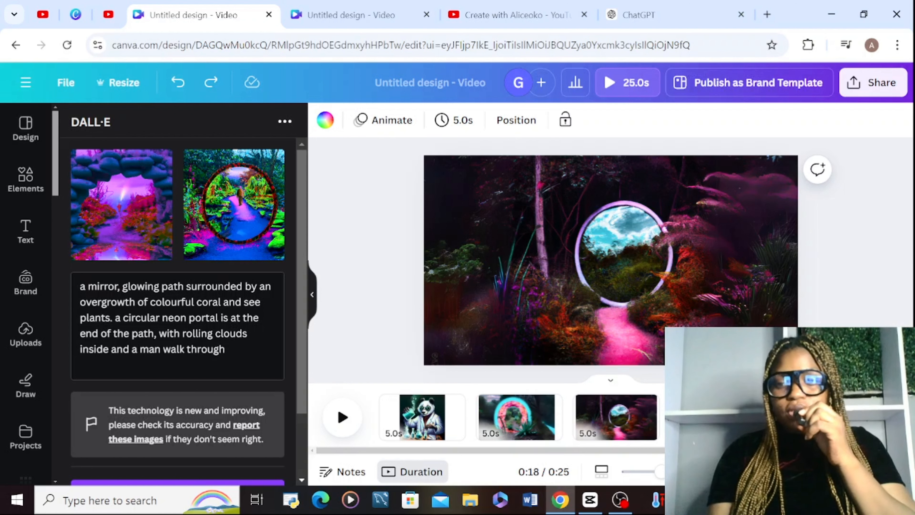
Add a page at the end and place the purple rock-arch image on it, enlarged to the full page height.
click(875, 417)
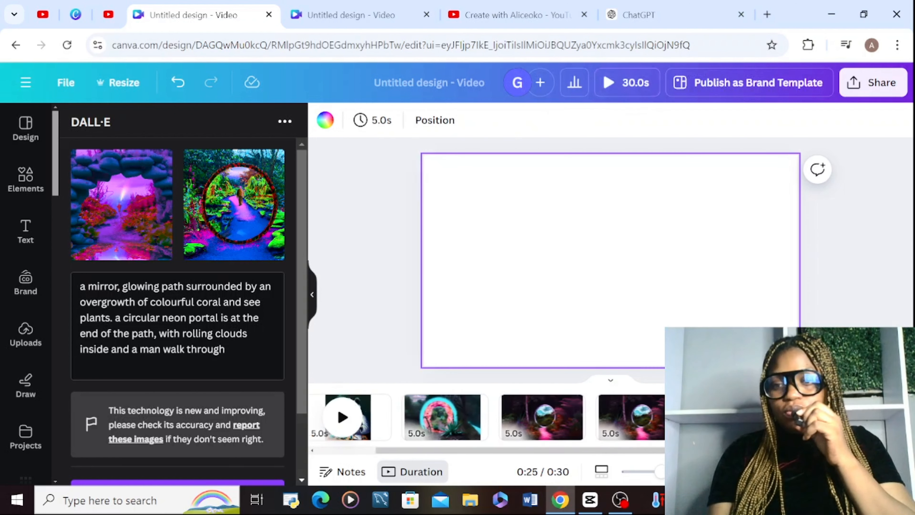
click(135, 171)
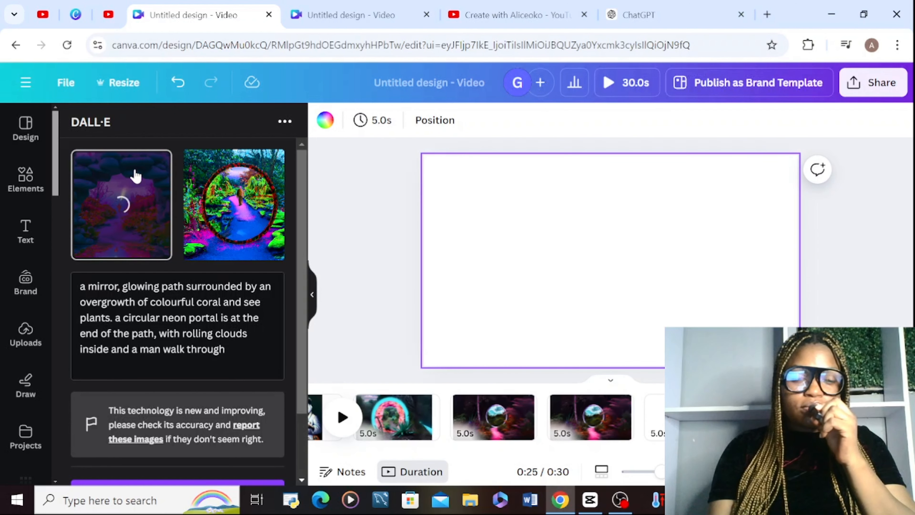
right_click(631, 263)
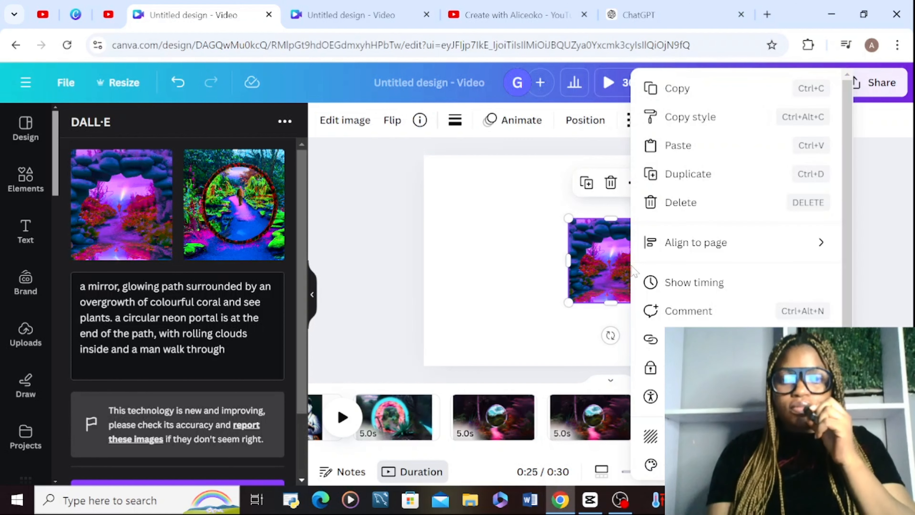
click(450, 258)
drag(569, 218, 506, 165)
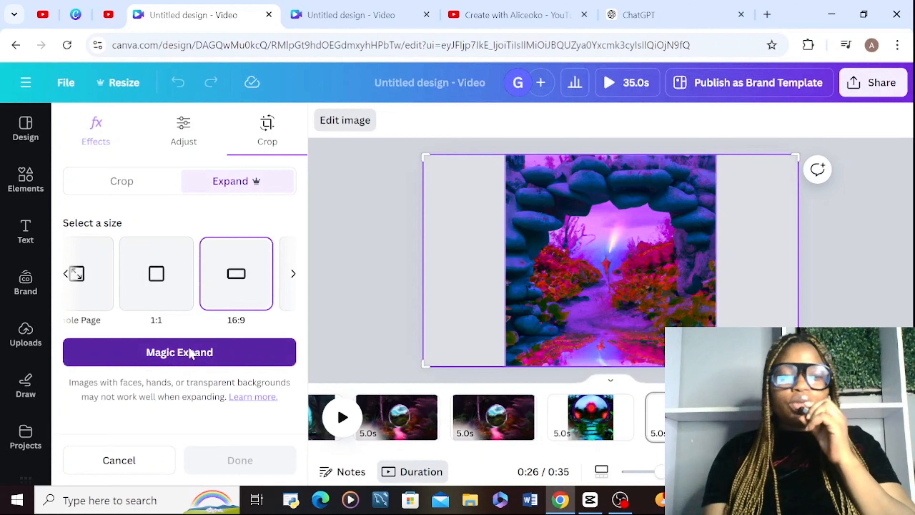
Generate 16:9 versions of the rock-arch image with Magic Expand and apply the third one.
click(189, 347)
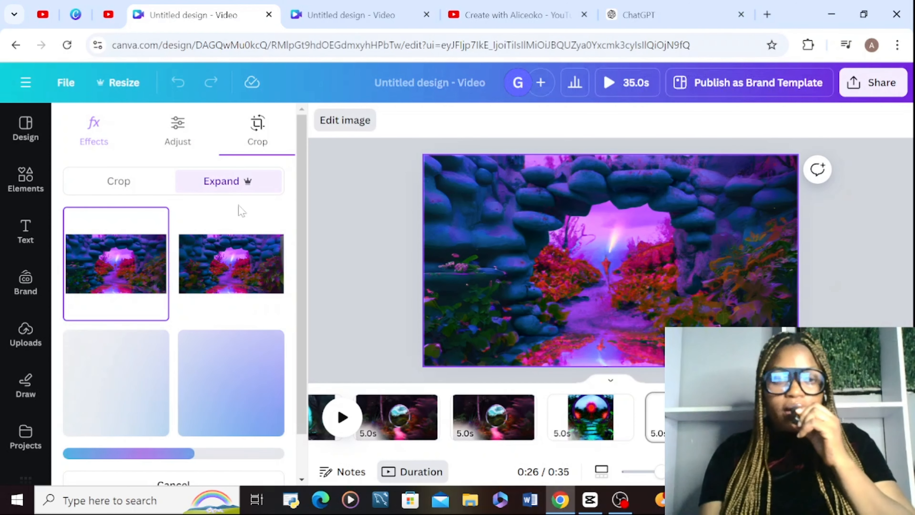
scroll(198, 266, down, 3)
click(82, 309)
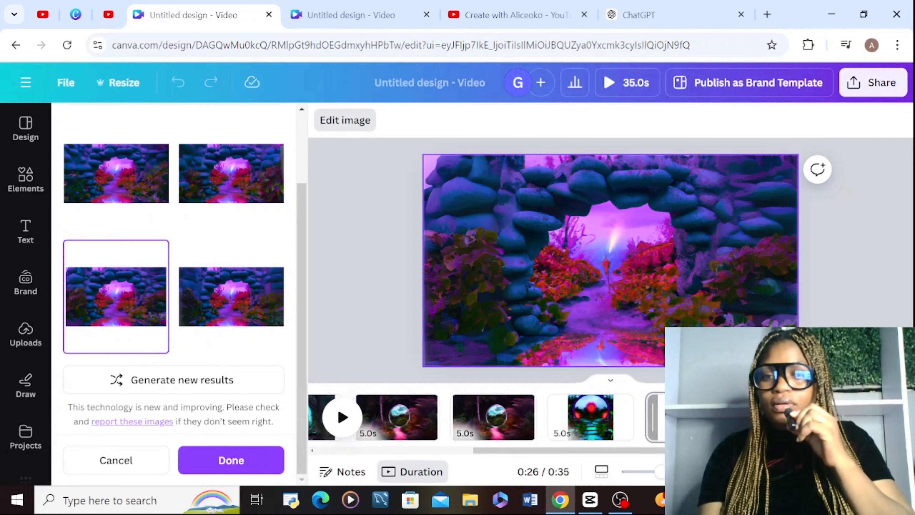
click(231, 457)
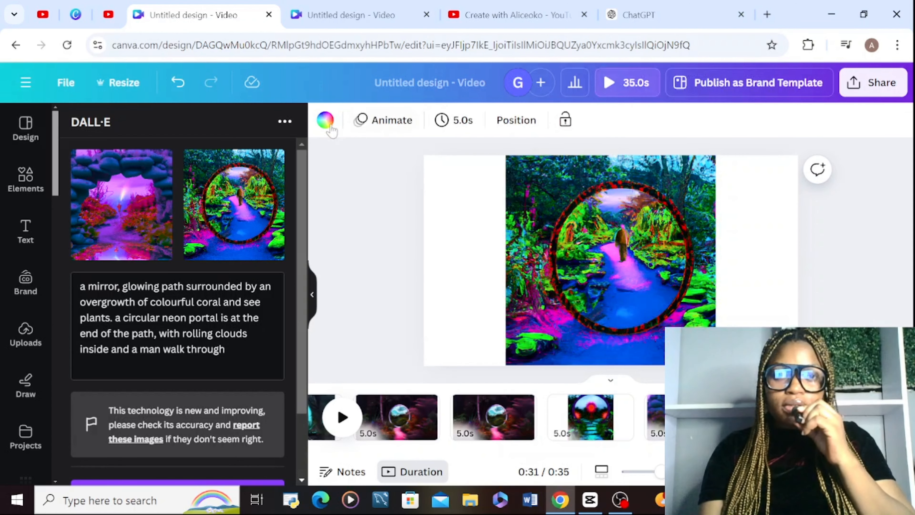
Generate wider versions of the neon garden portal image with Magic Expand.
click(665, 295)
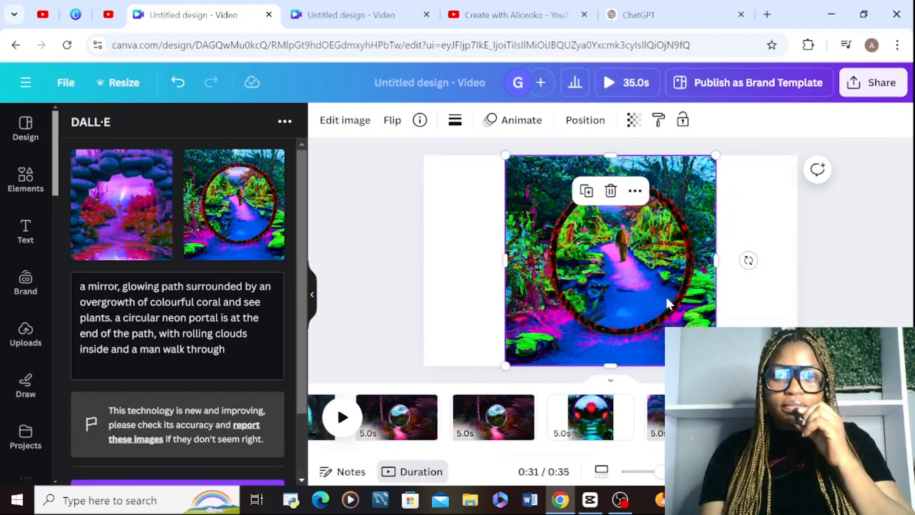
click(346, 119)
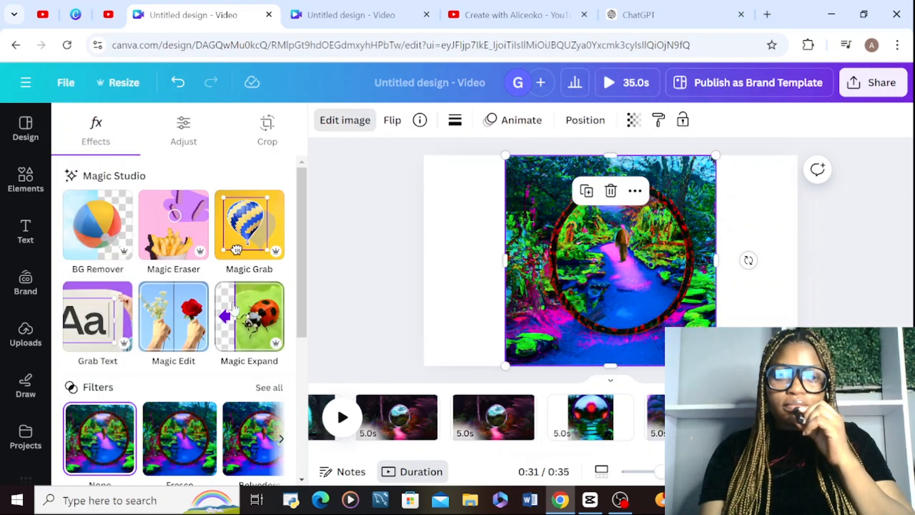
click(272, 310)
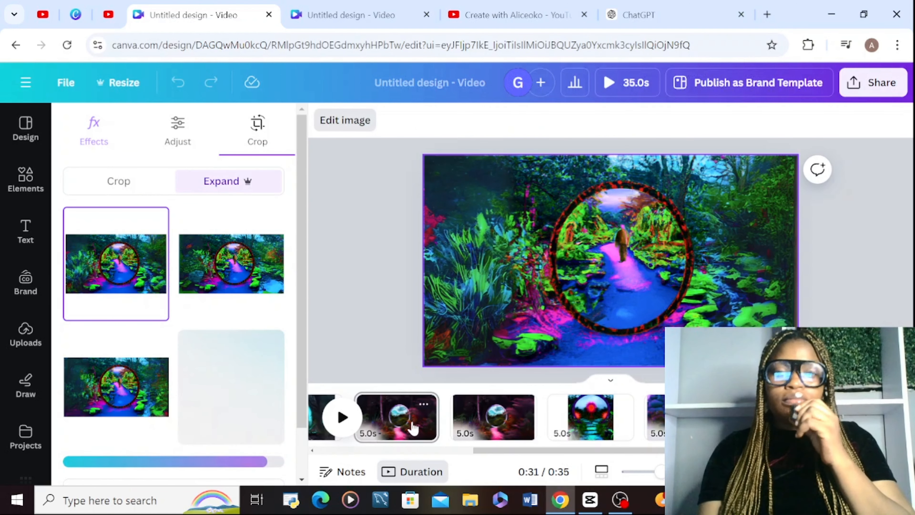
On the fourth page, enlarge the walking man cutout and move it down onto the pink path.
click(413, 427)
click(517, 411)
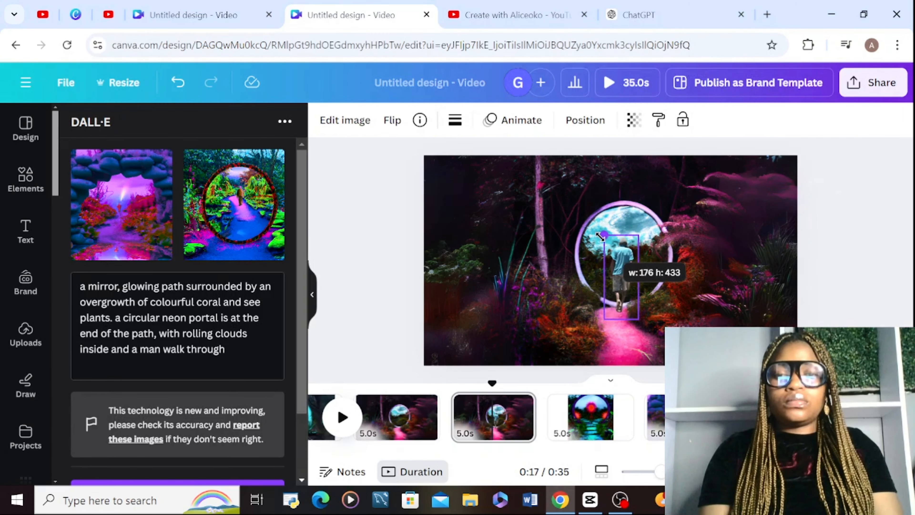
mouse_move(599, 236)
mouse_down()
mouse_move(609, 238)
mouse_move(599, 222)
mouse_up()
drag(616, 266, 617, 291)
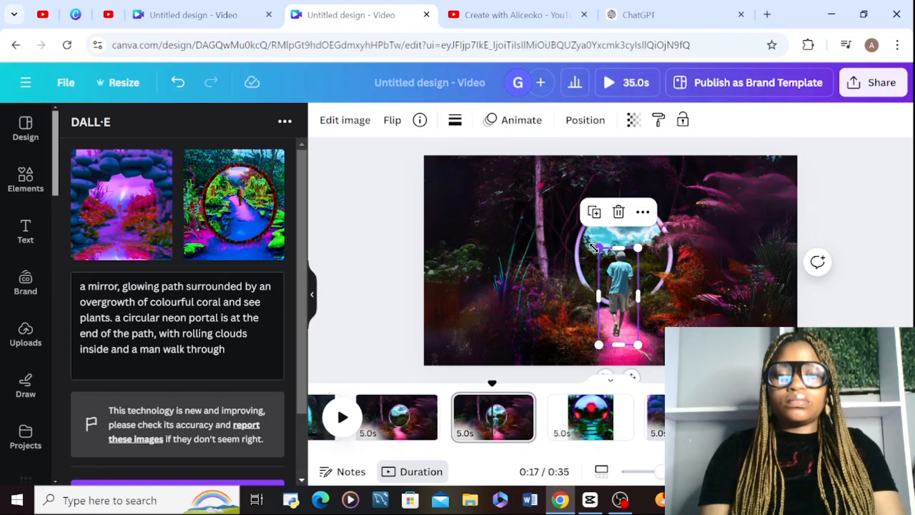
drag(599, 253, 594, 228)
drag(617, 269, 623, 295)
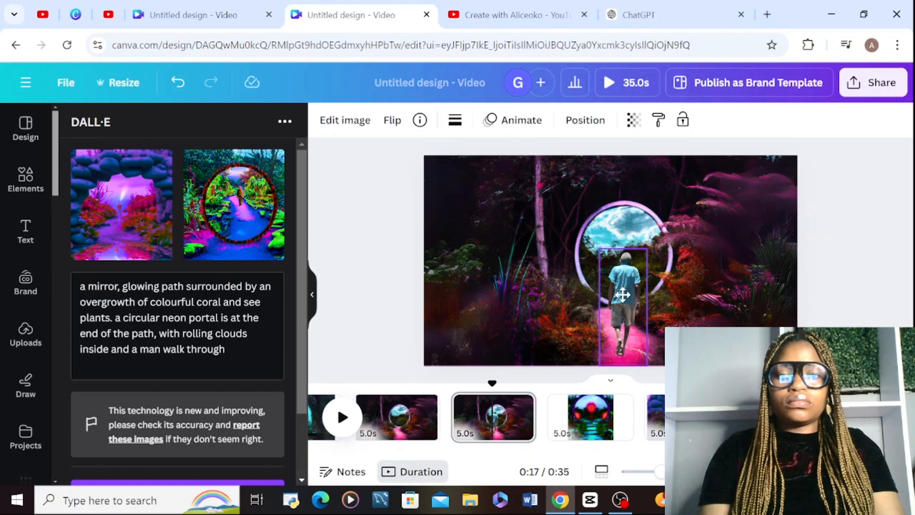
click(696, 277)
click(625, 284)
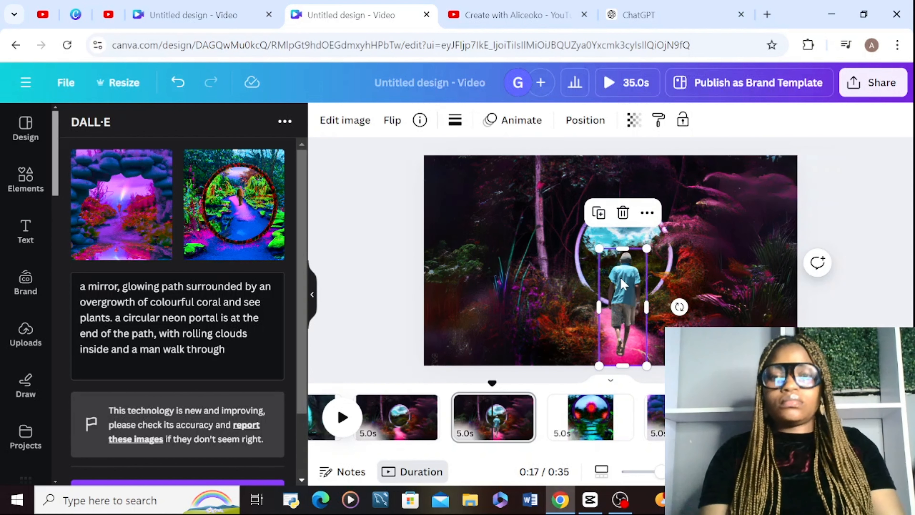
Enlarge the walking man further and position him in front of the round portal with his feet on the pink path.
drag(599, 248, 563, 227)
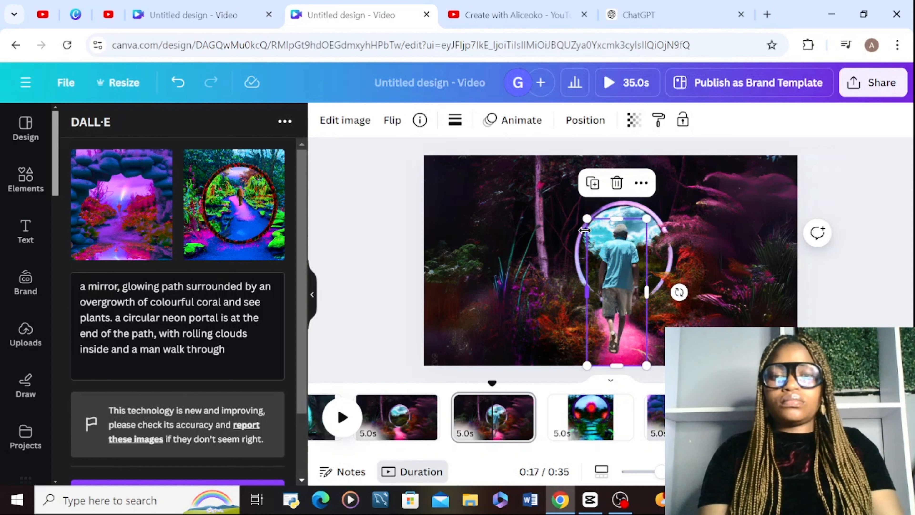
drag(610, 245, 603, 228)
drag(614, 272, 616, 258)
click(717, 268)
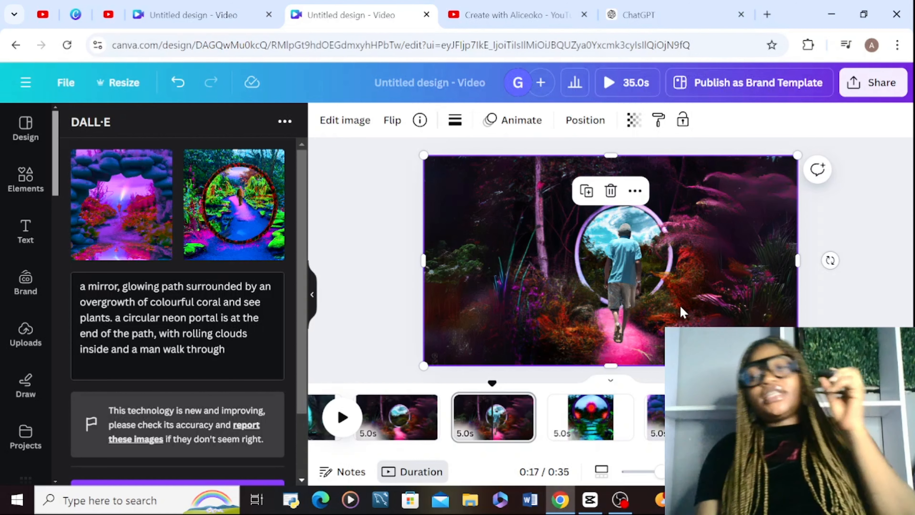
click(826, 217)
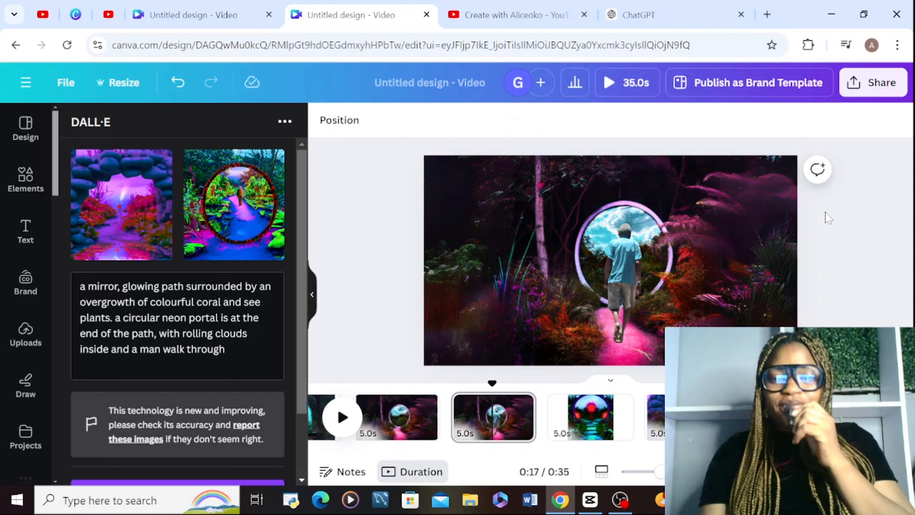